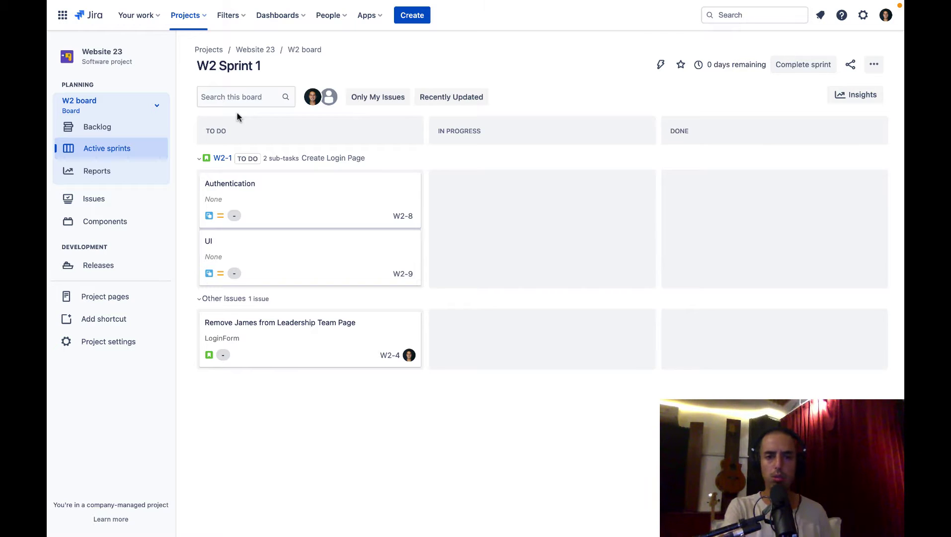
Open the Jira app marketplace and search it for timetracker.
{"action": "left_click", "coordinate": [367, 16]}
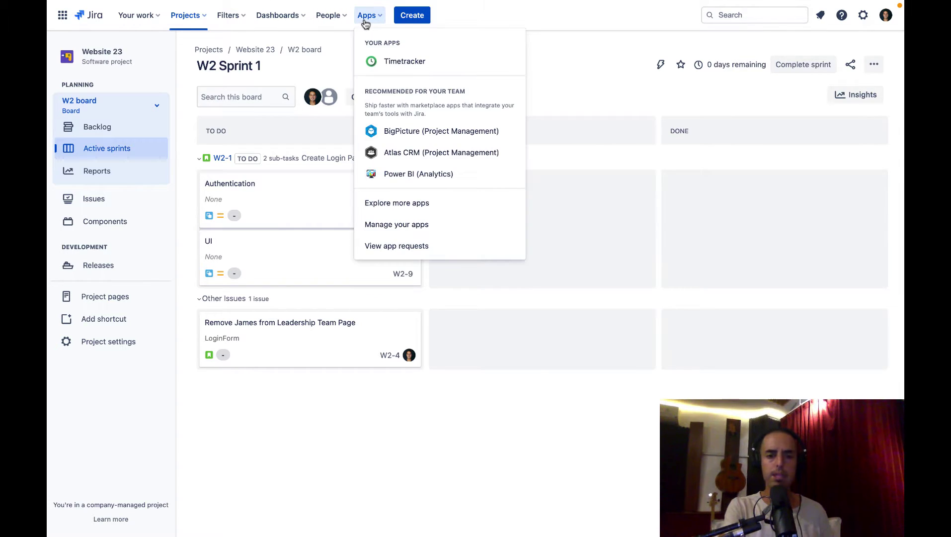
{"action": "left_click", "coordinate": [388, 211]}
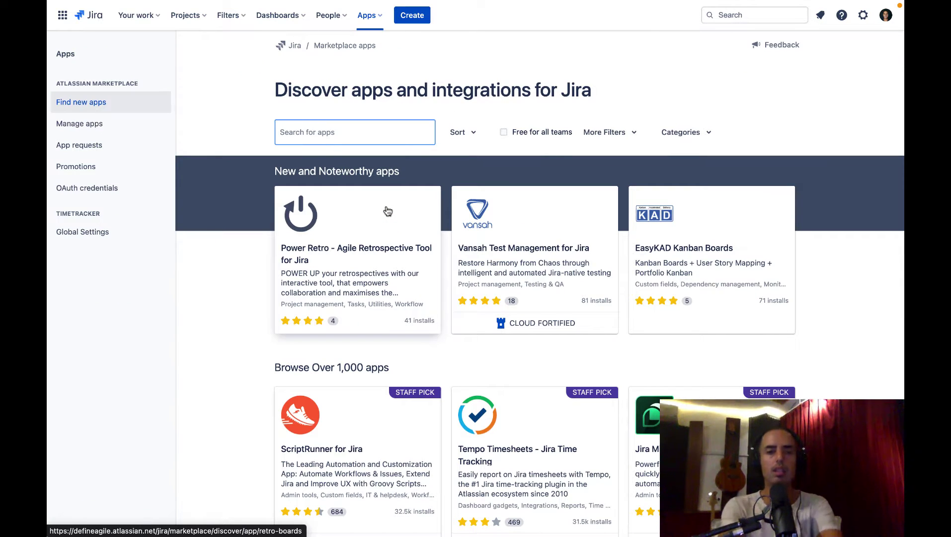
{"action": "type", "text": "timetracker"}
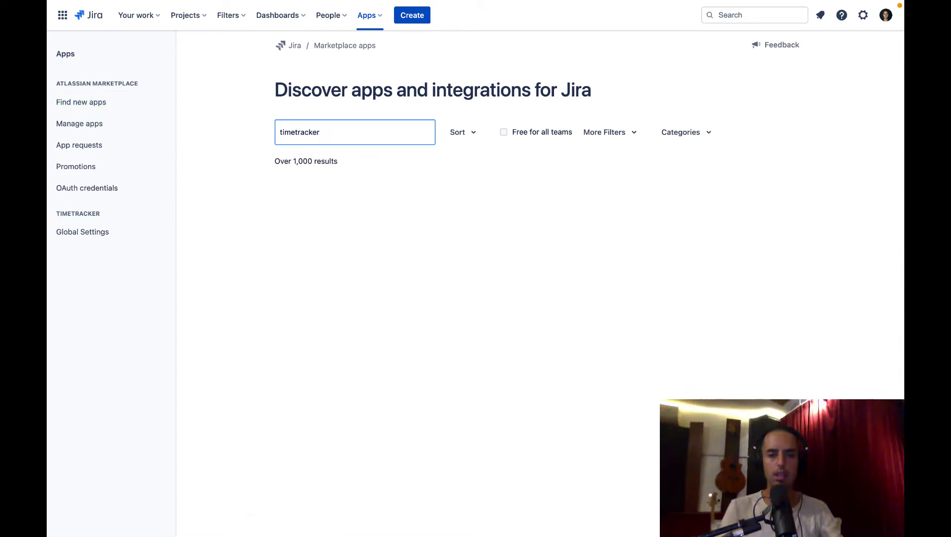
{"action": "left_click", "coordinate": [235, 290]}
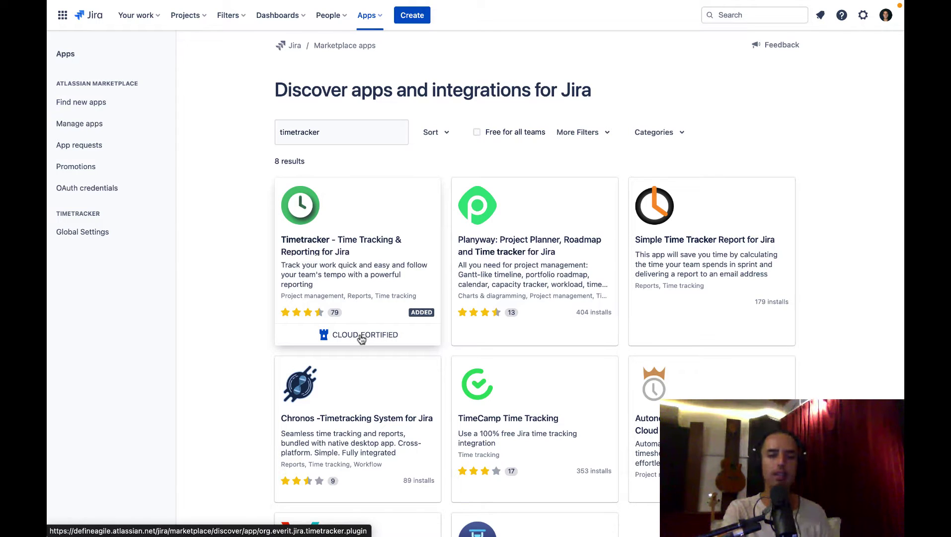
Open the Timetracker - Time Tracking & Reporting for Jira listing and look through its overview.
{"action": "mouse_move", "coordinate": [361, 340]}
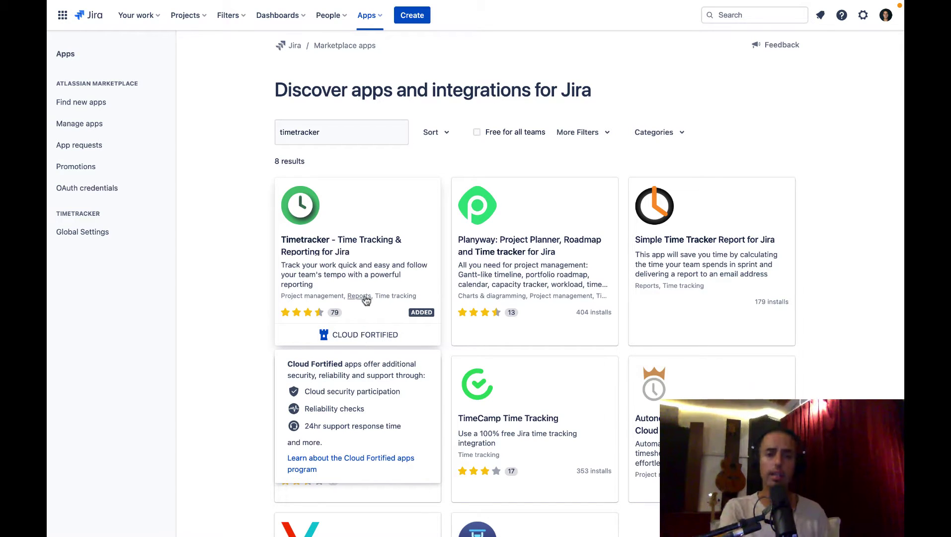
{"action": "left_click", "coordinate": [341, 236]}
{"action": "scroll", "coordinate": [250, 188], "scroll_direction": "down", "scroll_amount": 7}
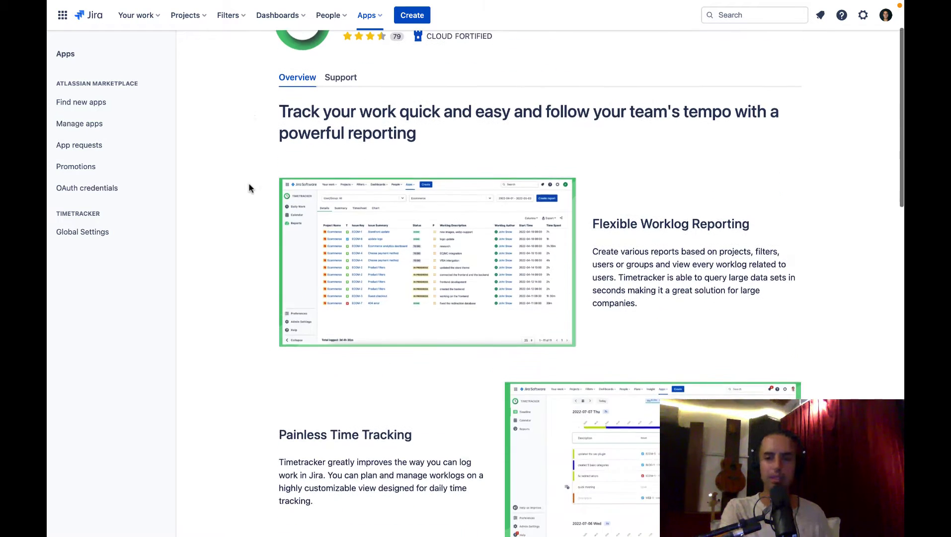
{"action": "scroll", "coordinate": [249, 188], "scroll_direction": "down", "scroll_amount": 9}
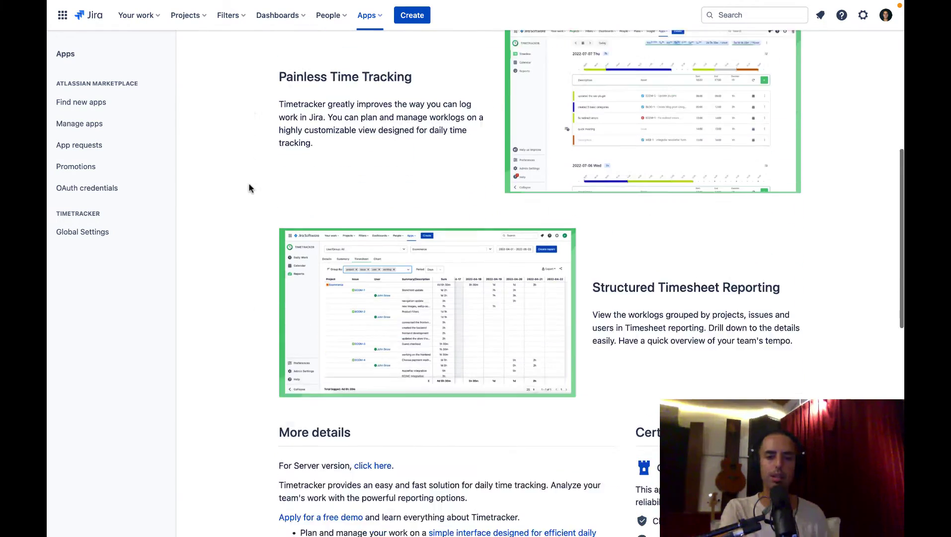
{"action": "scroll", "coordinate": [249, 188], "scroll_direction": "up", "scroll_amount": 6}
{"action": "scroll", "coordinate": [249, 188], "scroll_direction": "up", "scroll_amount": 9}
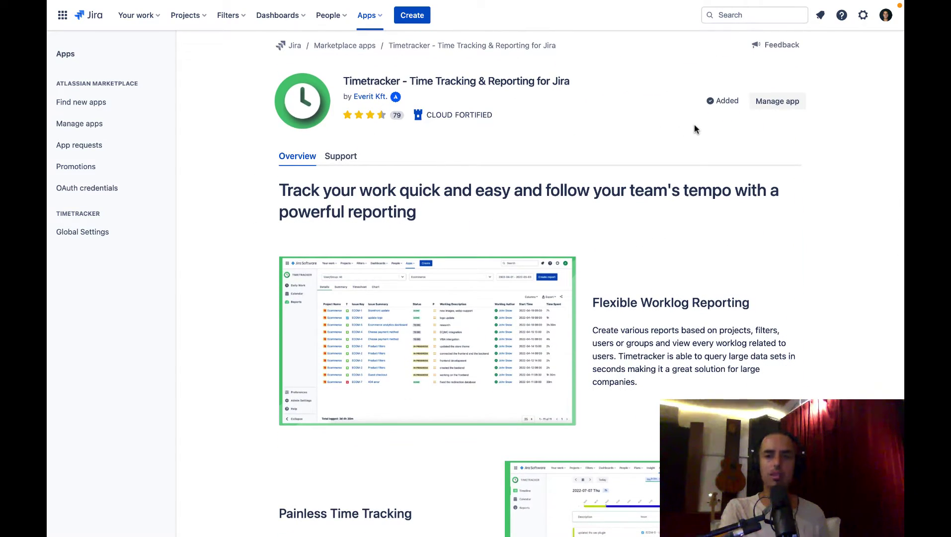
{"action": "mouse_move", "coordinate": [726, 101]}
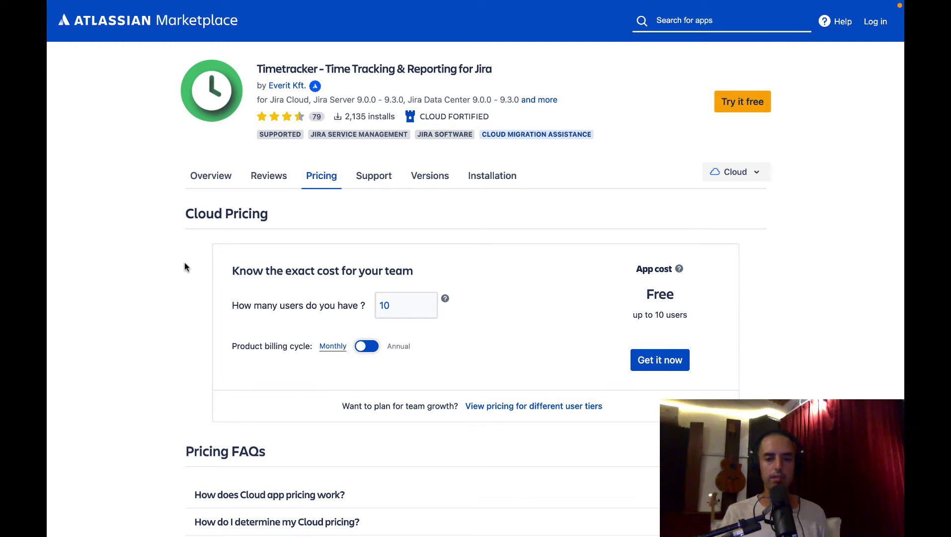
Check Timetracker's monthly cloud price for 100 users, then return to the app's listing in Jira.
{"action": "left_click", "coordinate": [398, 309]}
{"action": "type", "text": "0"}
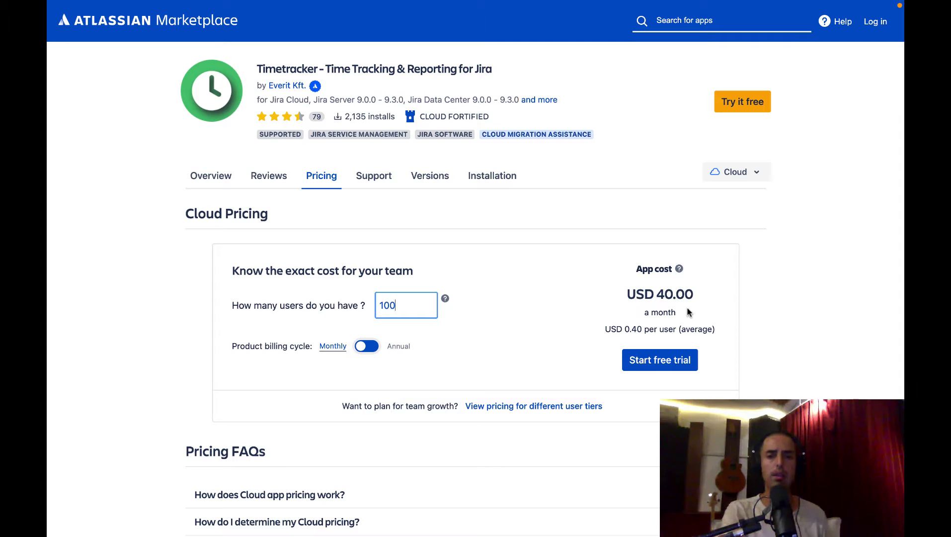
{"action": "key", "text": "BackSpace"}
{"action": "left_click", "coordinate": [138, 124]}
{"action": "mouse_move", "coordinate": [348, 119]}
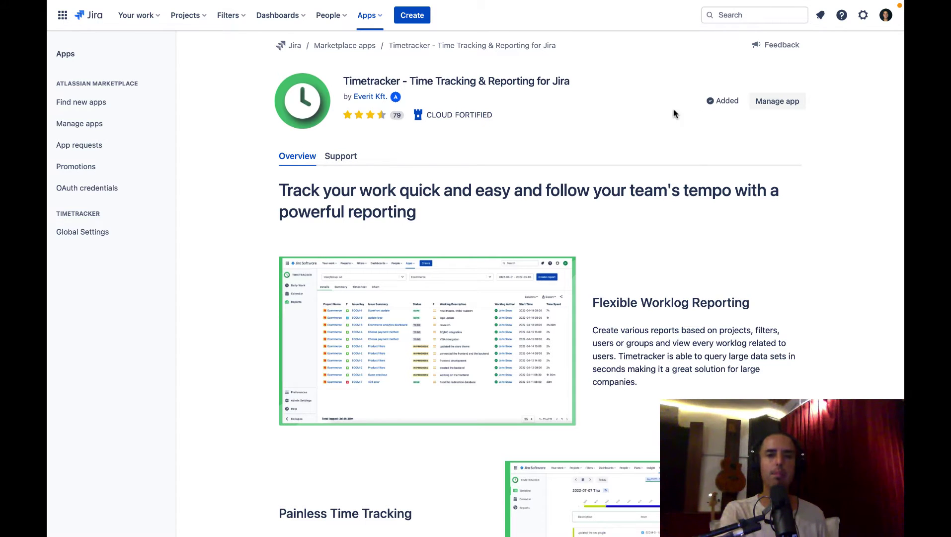
Open the installed Timetracker app and view its preferences for defaults, date and time formats, and notifications.
{"action": "left_click", "coordinate": [367, 15]}
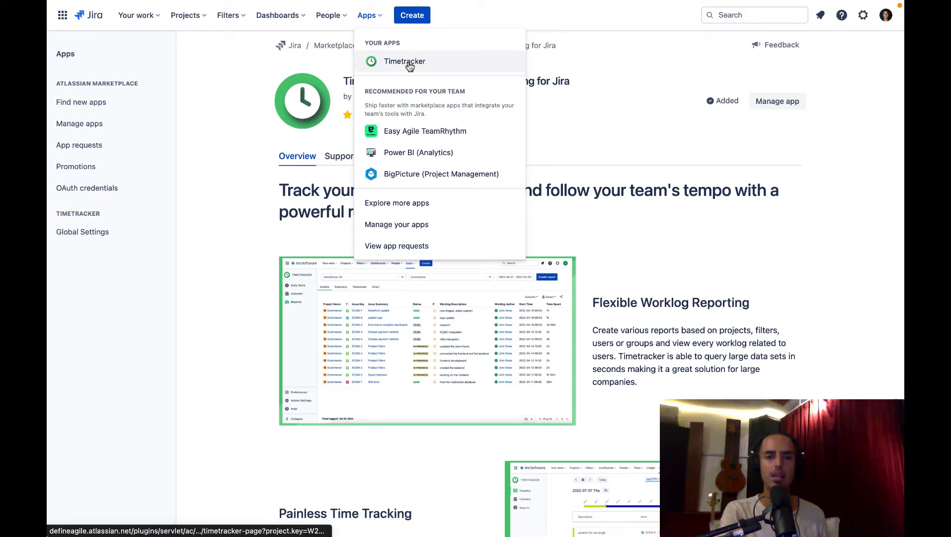
{"action": "left_click", "coordinate": [410, 65]}
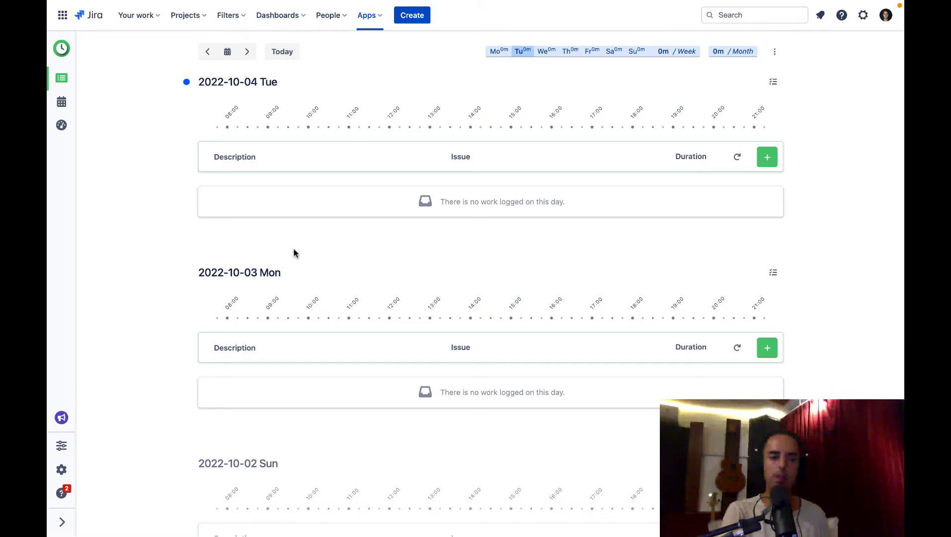
{"action": "left_click", "coordinate": [61, 447]}
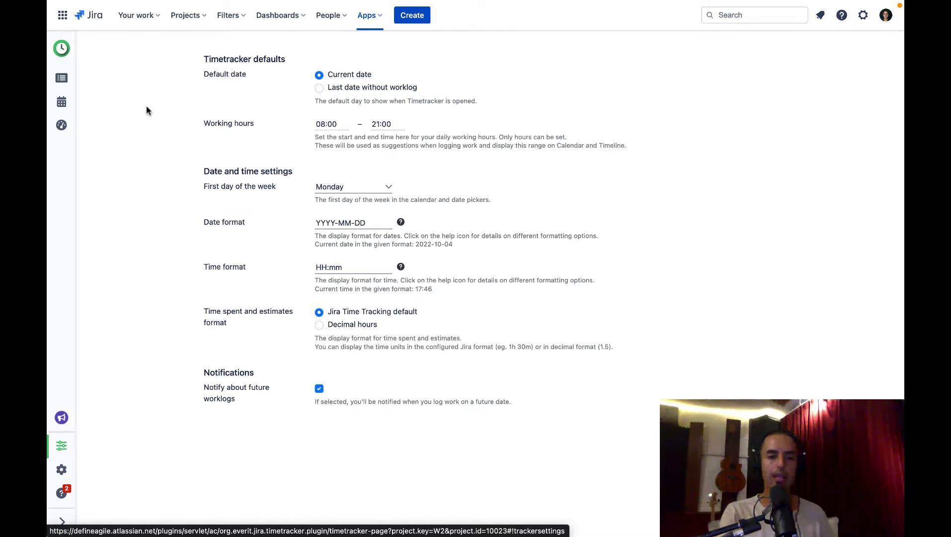
Return to the Timetracker timeline and browse its date picker forward to November 2022 and back.
{"action": "left_click", "coordinate": [368, 16]}
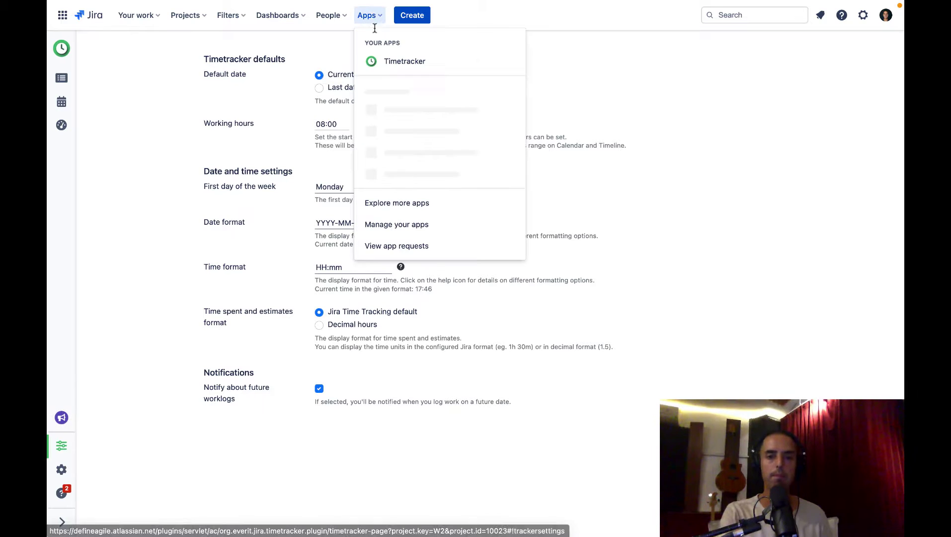
{"action": "left_click", "coordinate": [395, 62]}
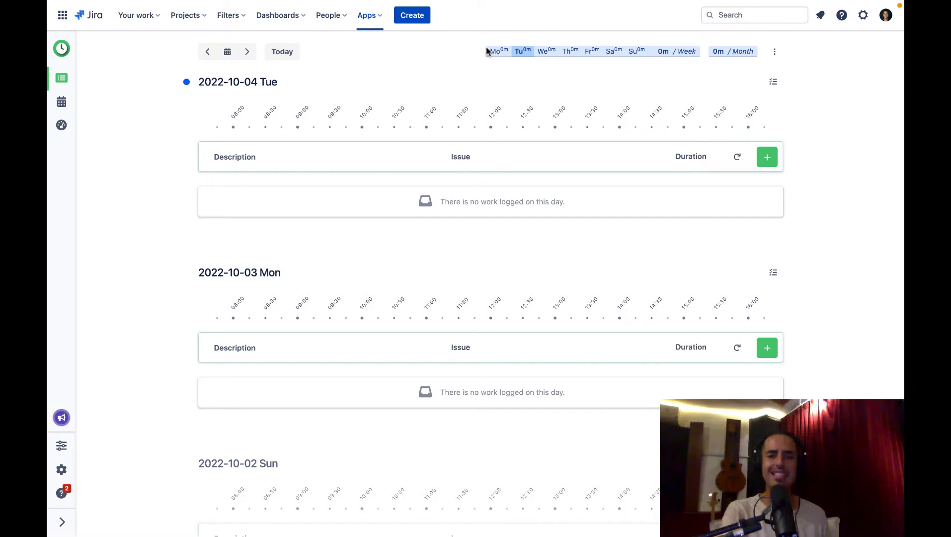
{"action": "mouse_move", "coordinate": [505, 55]}
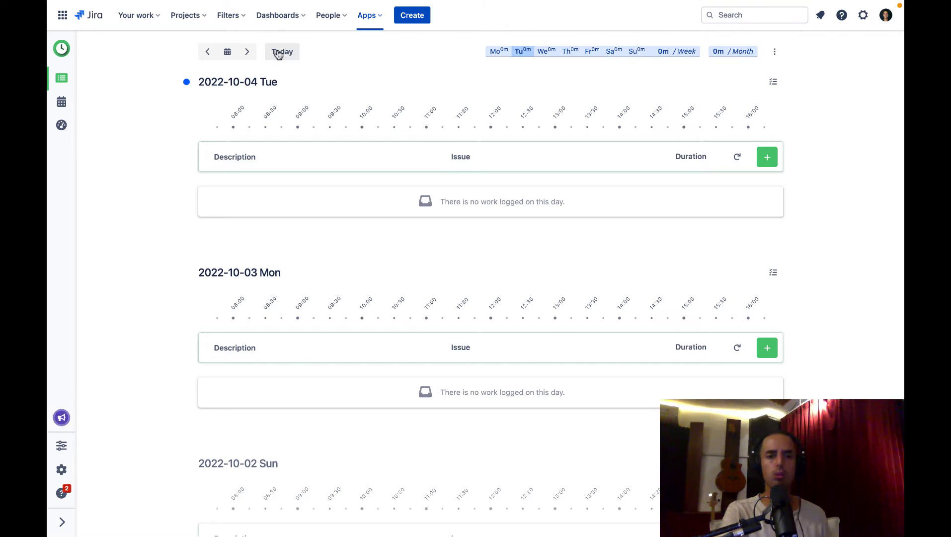
{"action": "left_click", "coordinate": [229, 53]}
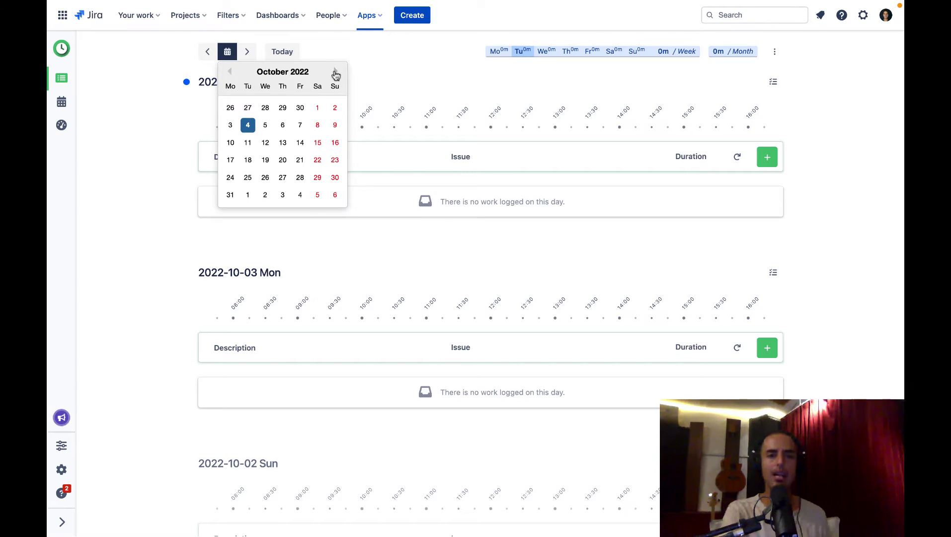
{"action": "left_click", "coordinate": [334, 73]}
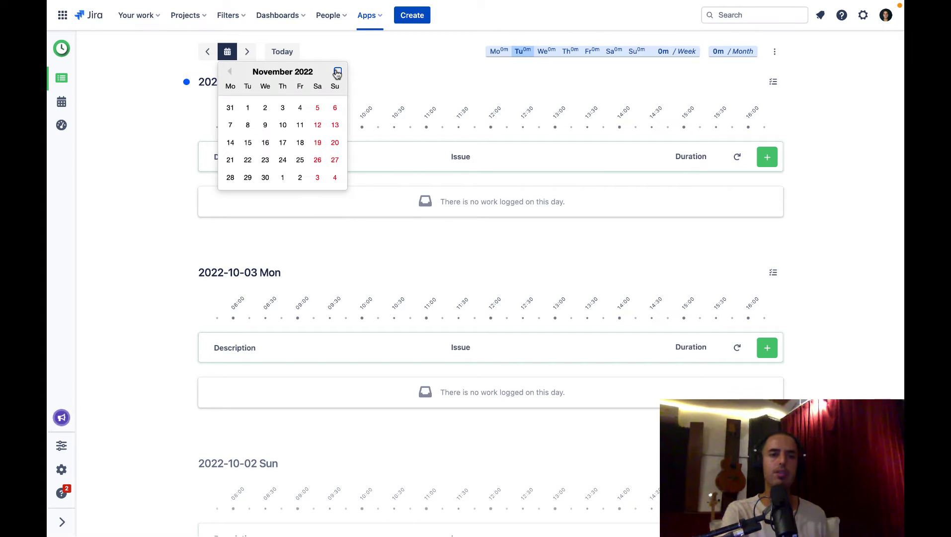
{"action": "left_click", "coordinate": [230, 73]}
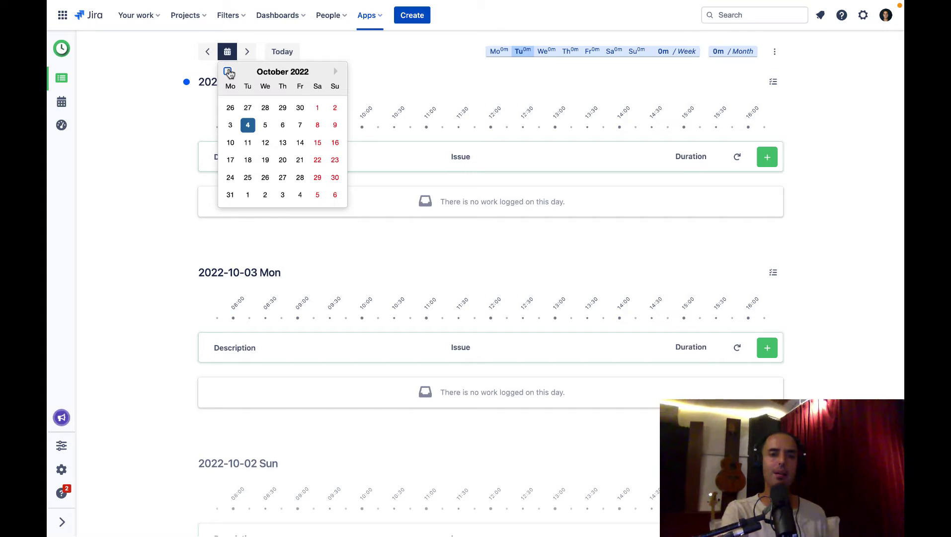
{"action": "left_click", "coordinate": [230, 73]}
{"action": "left_click", "coordinate": [161, 88]}
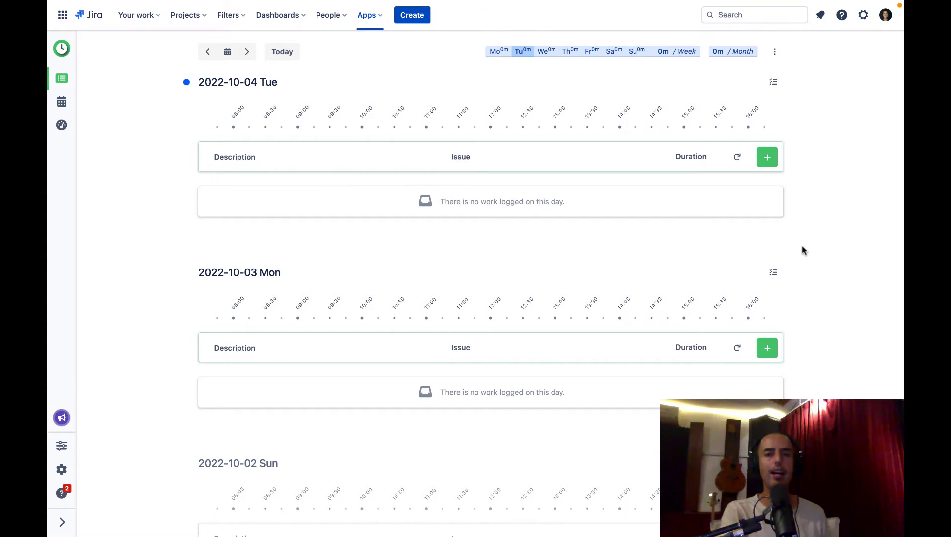
In the timeline's display options, toggle the description field off and on, then auto-fill on and off.
{"action": "left_click", "coordinate": [774, 54]}
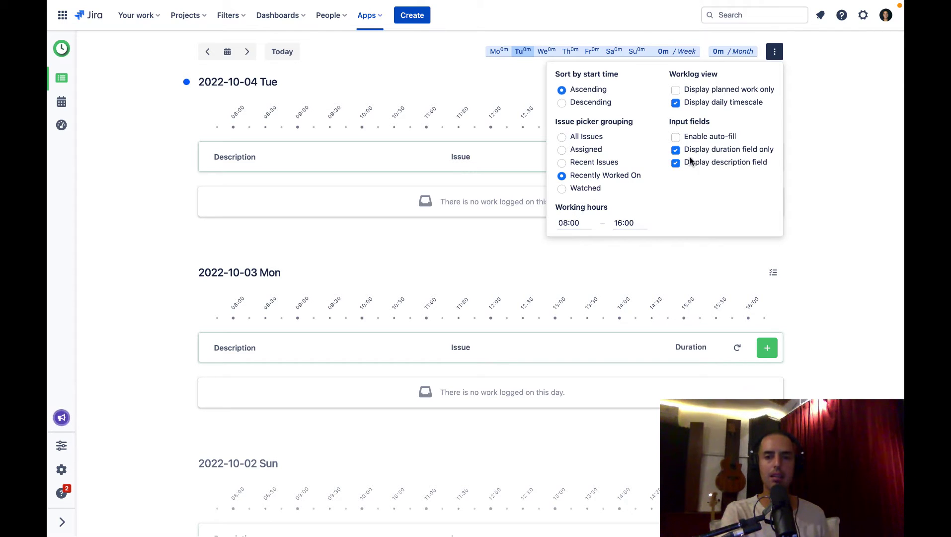
{"action": "left_click", "coordinate": [675, 163]}
{"action": "left_click", "coordinate": [675, 163]}
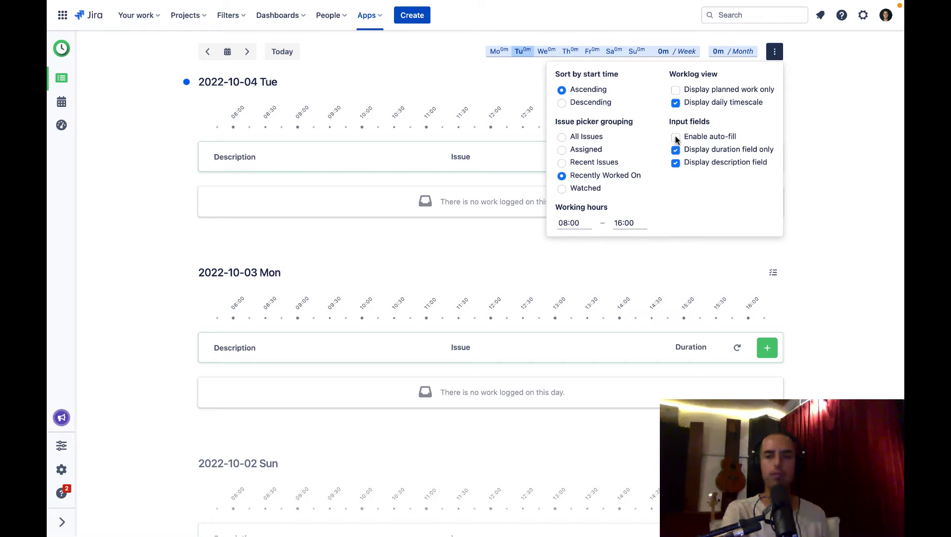
{"action": "left_click", "coordinate": [676, 137]}
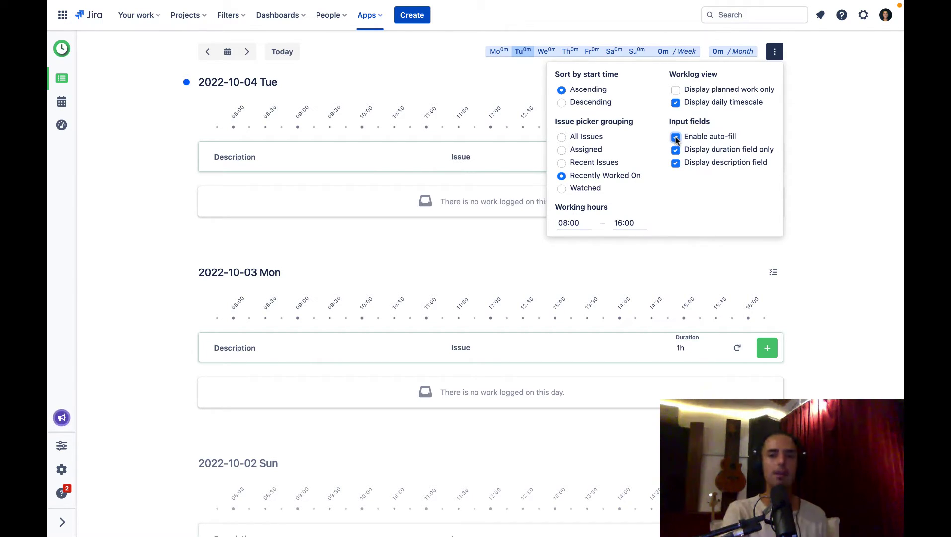
{"action": "left_click", "coordinate": [675, 137]}
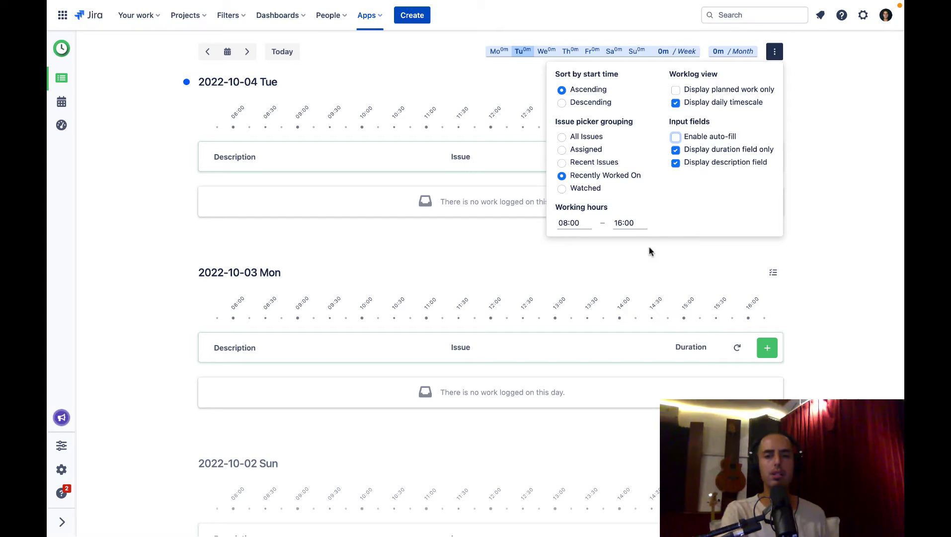
{"action": "left_click", "coordinate": [841, 141]}
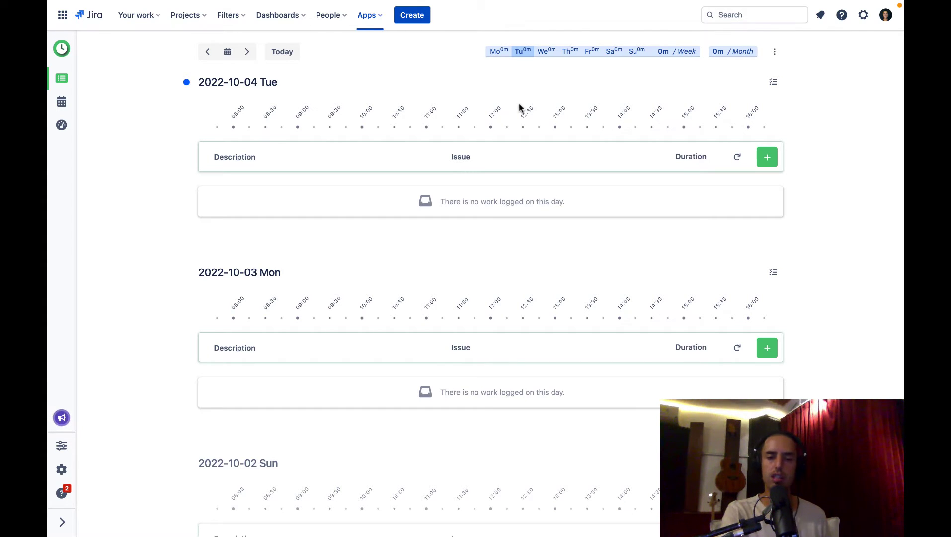
Look through the timeline's daily worklog sections from 2022-10-04 back to 2022-09-29.
{"action": "scroll", "coordinate": [618, 99], "scroll_direction": "down", "scroll_amount": 7}
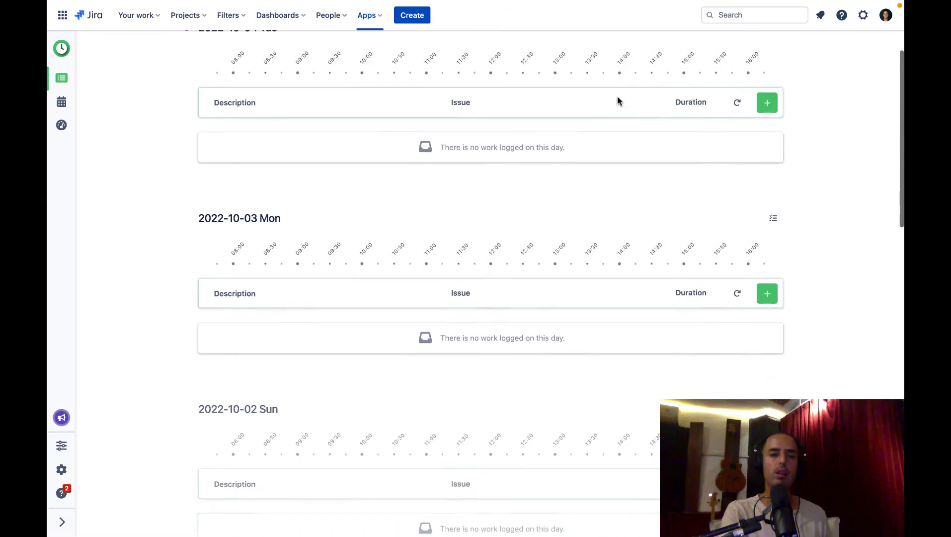
{"action": "scroll", "coordinate": [617, 101], "scroll_direction": "down", "scroll_amount": 6}
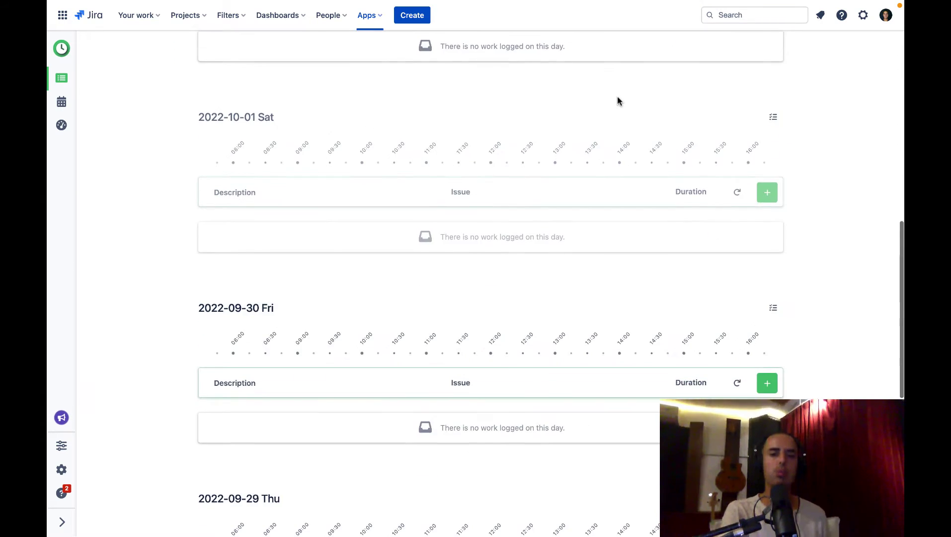
{"action": "scroll", "coordinate": [618, 101], "scroll_direction": "down", "scroll_amount": 1}
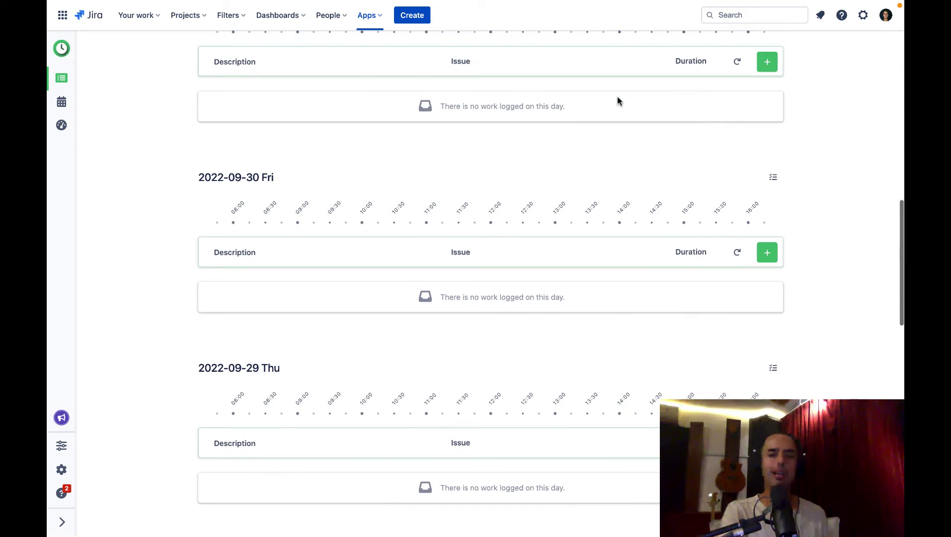
{"action": "scroll", "coordinate": [474, 166], "scroll_direction": "up", "scroll_amount": 6}
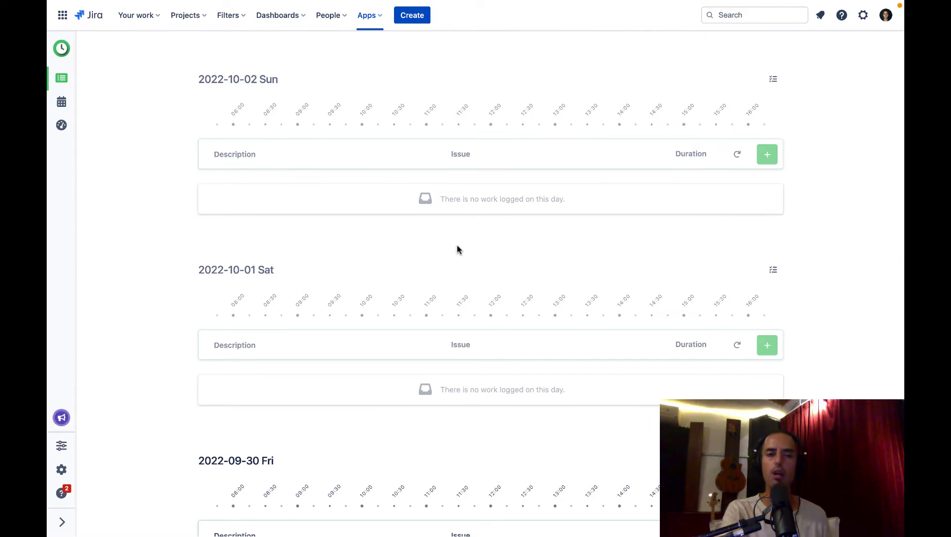
{"action": "scroll", "coordinate": [457, 249], "scroll_direction": "up", "scroll_amount": 4}
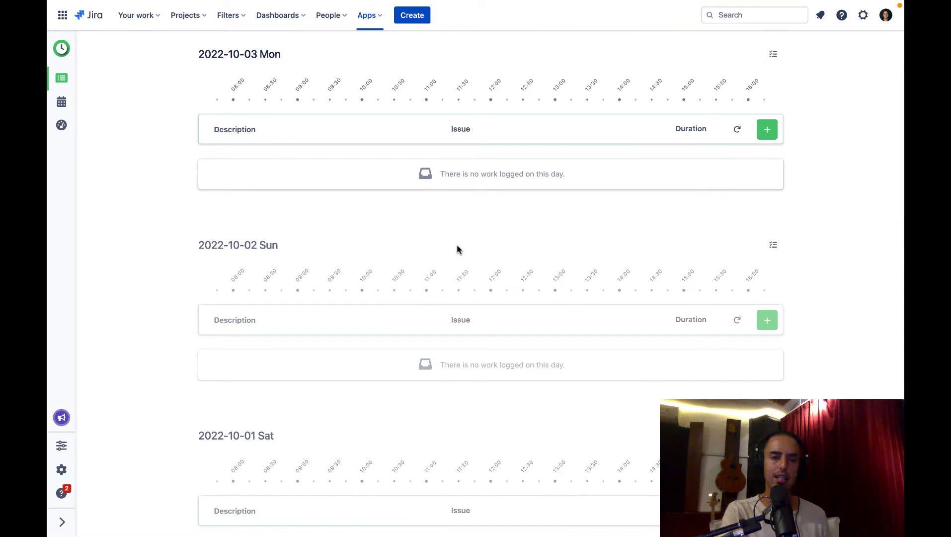
{"action": "scroll", "coordinate": [431, 245], "scroll_direction": "up", "scroll_amount": 5}
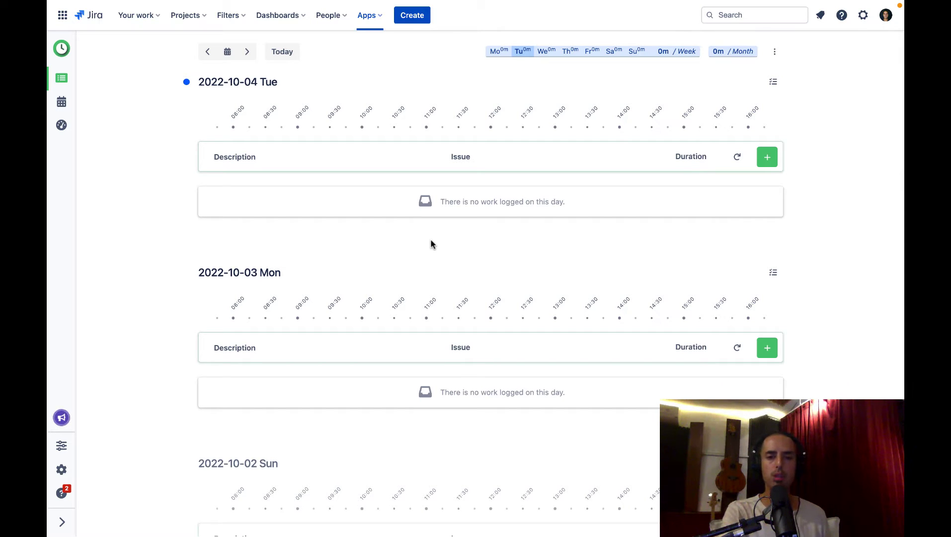
Log 30 minutes on issue W2-2 Create Sign Up Page for 2022-10-04 with the description "sign up page header".
{"action": "left_click", "coordinate": [473, 154]}
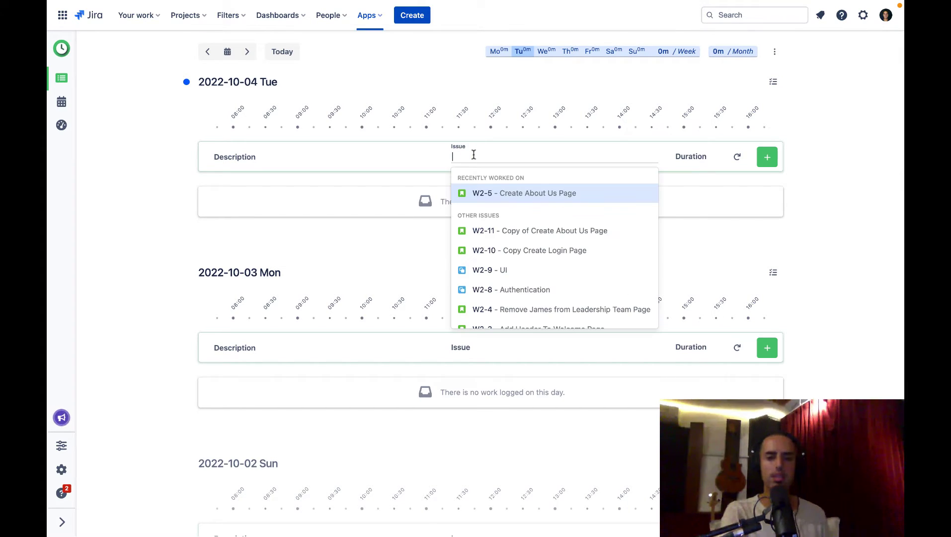
{"action": "scroll", "coordinate": [564, 253], "scroll_direction": "down", "scroll_amount": 4}
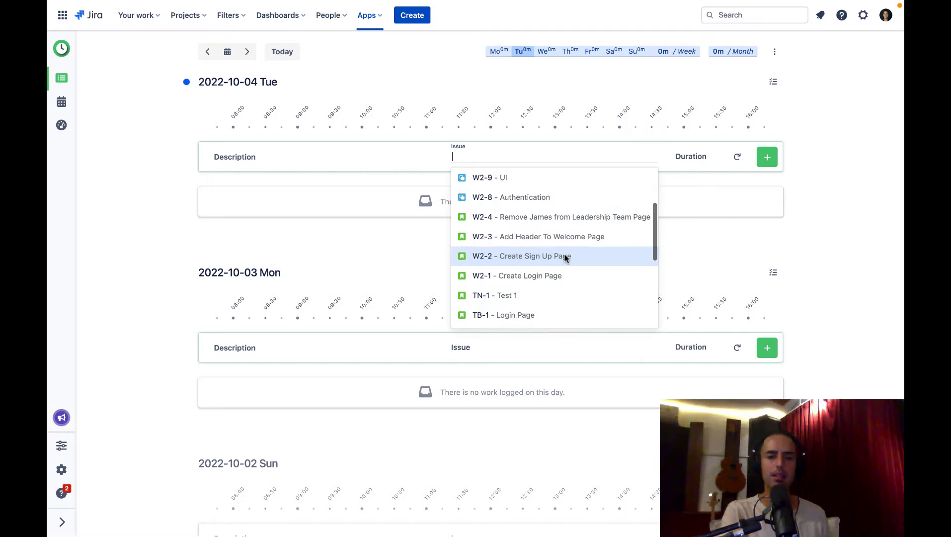
{"action": "left_click", "coordinate": [563, 257]}
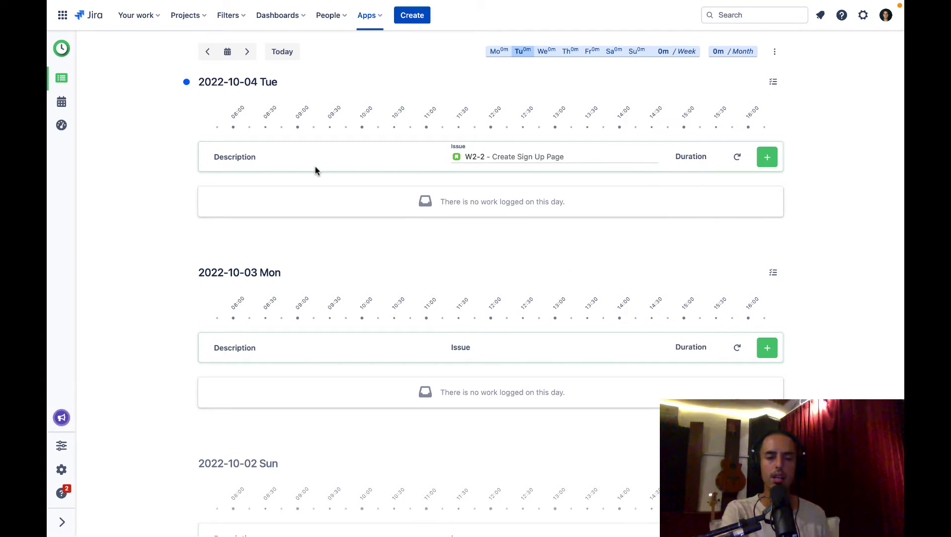
{"action": "left_click", "coordinate": [242, 155]}
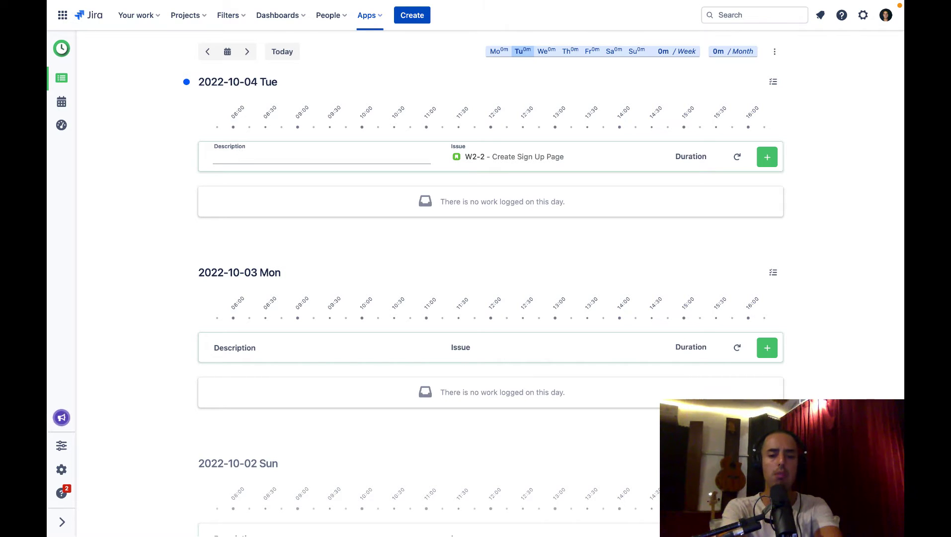
{"action": "type", "text": "sign up page"}
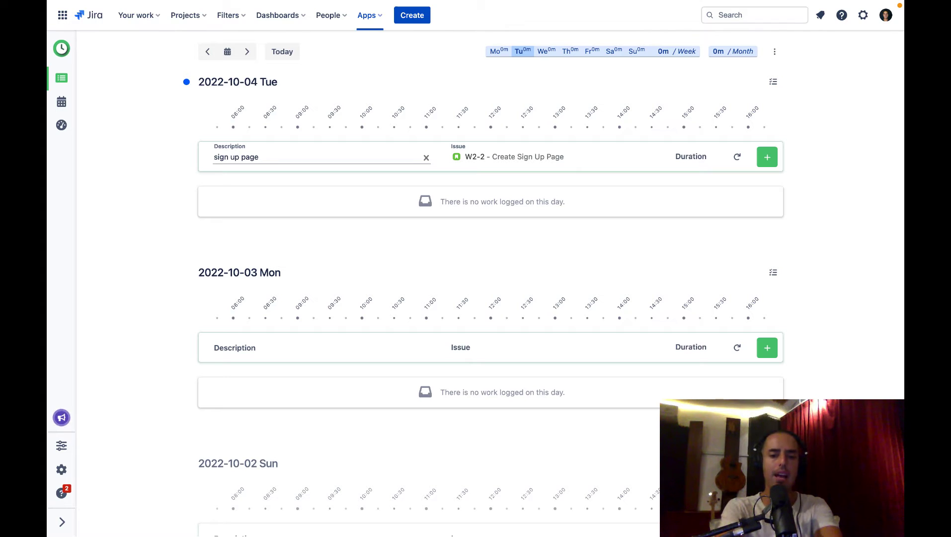
{"action": "type", "text": " header"}
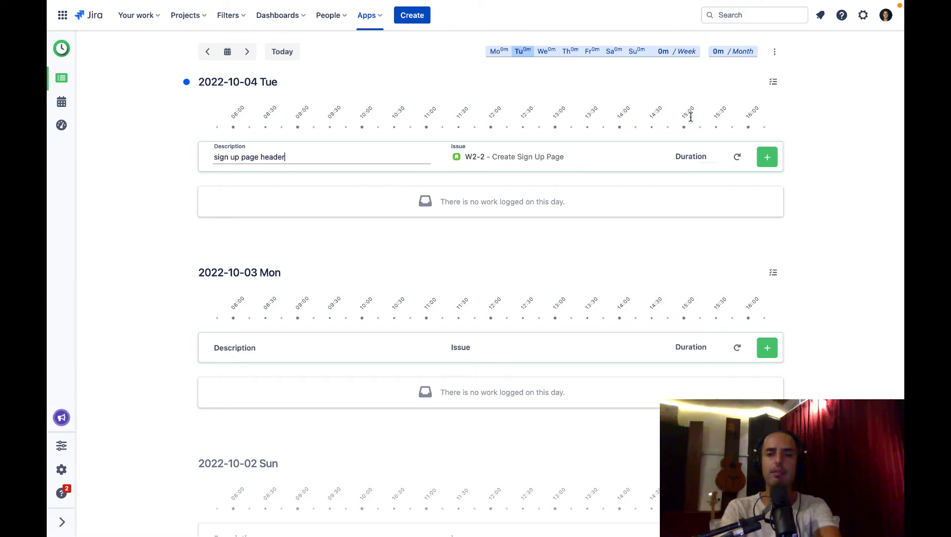
{"action": "left_click", "coordinate": [688, 157]}
{"action": "type", "text": "30"}
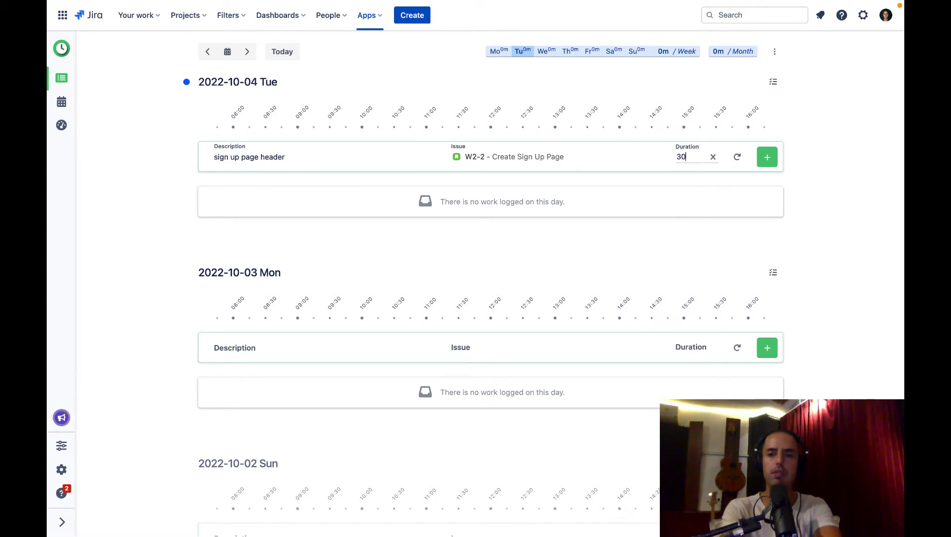
{"action": "left_click", "coordinate": [768, 158]}
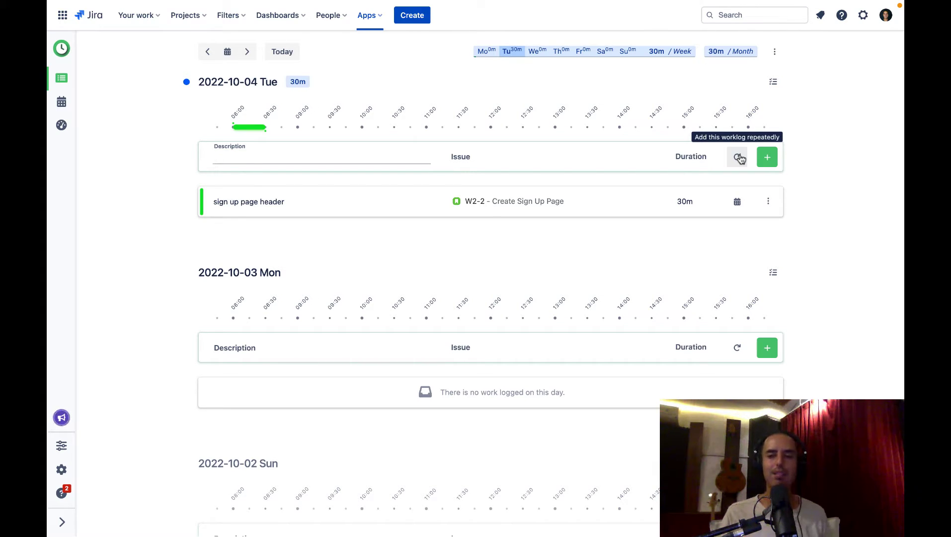
View the options for adding a worklog repeatedly on 2022-10-04 and dismiss them.
{"action": "left_click", "coordinate": [739, 157]}
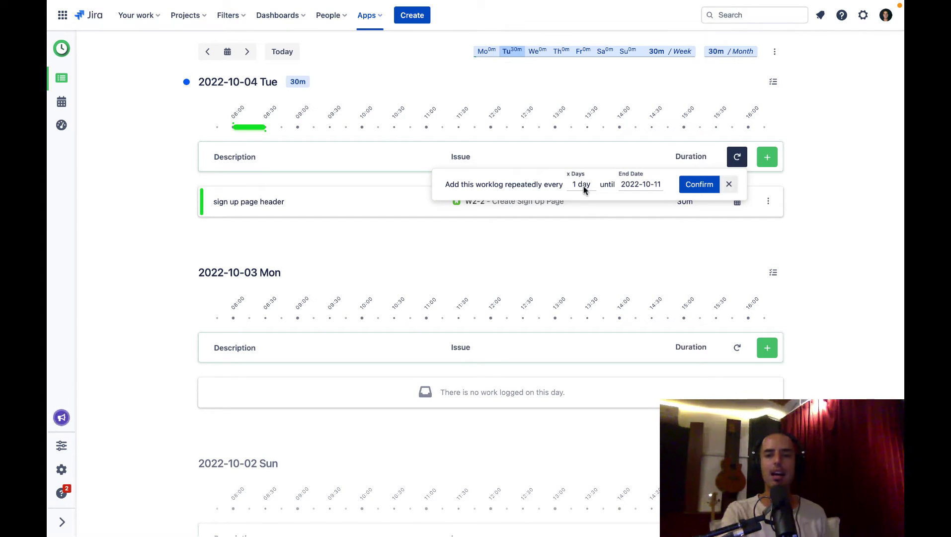
{"action": "left_click", "coordinate": [730, 184]}
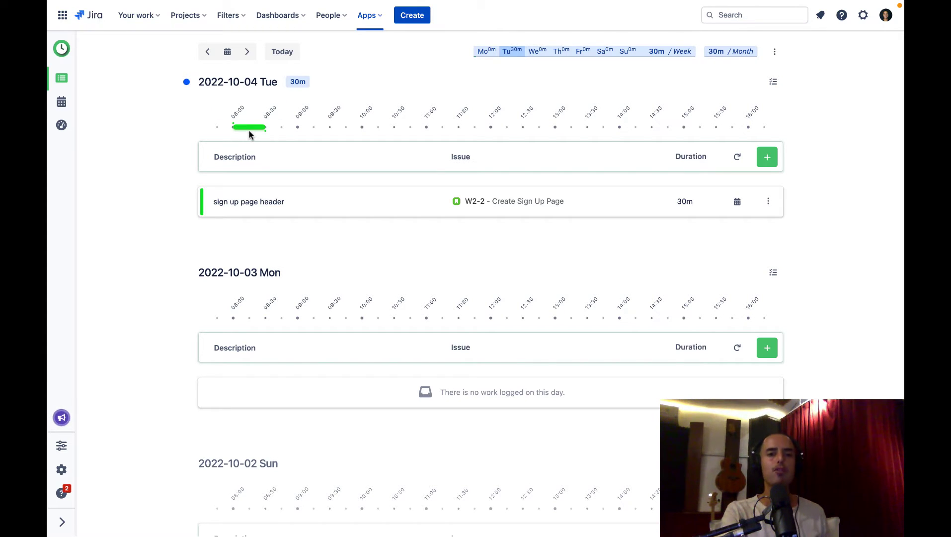
Add a 30m worklog described "sign up page footer" to W2-2 Create Sign Up Page under 2022-10-04.
{"action": "left_click", "coordinate": [234, 157]}
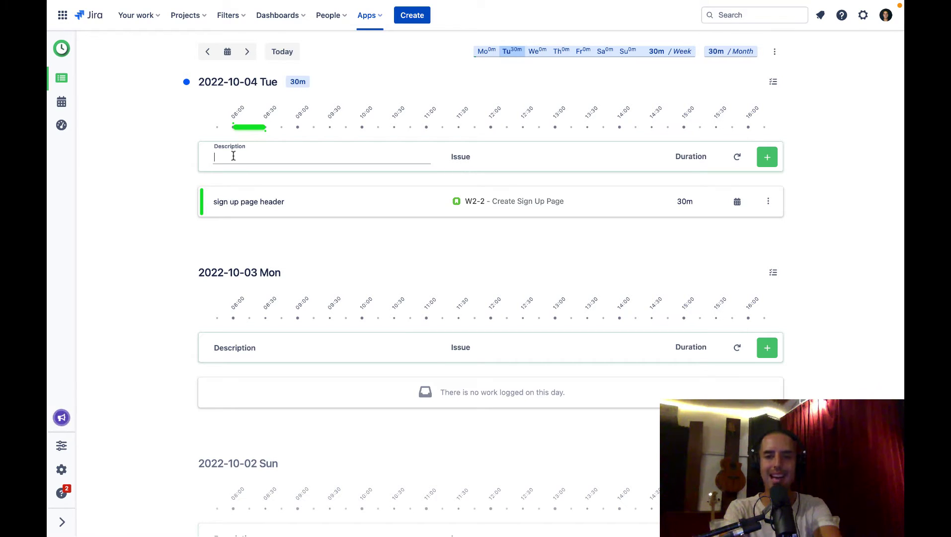
{"action": "type", "text": "si"}
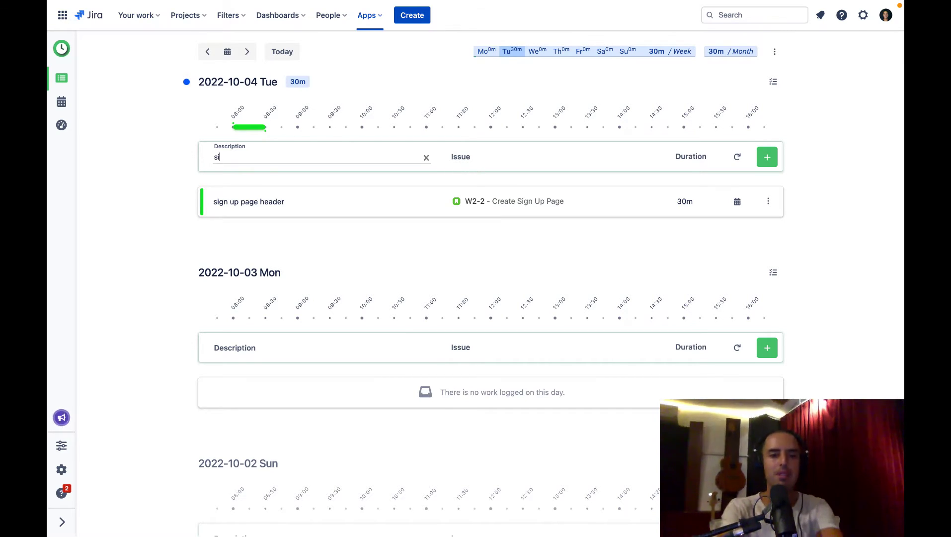
{"action": "type", "text": "gn up page footer"}
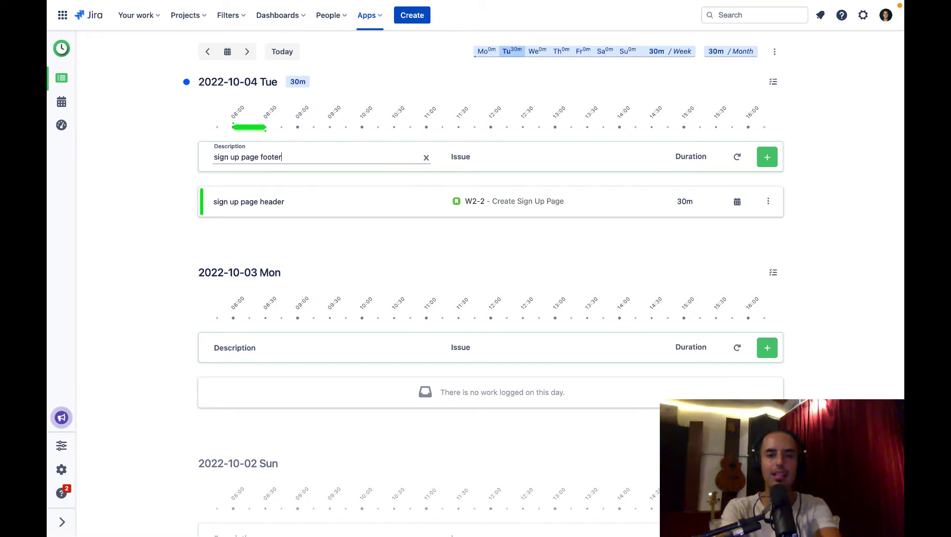
{"action": "key", "text": "Tab"}
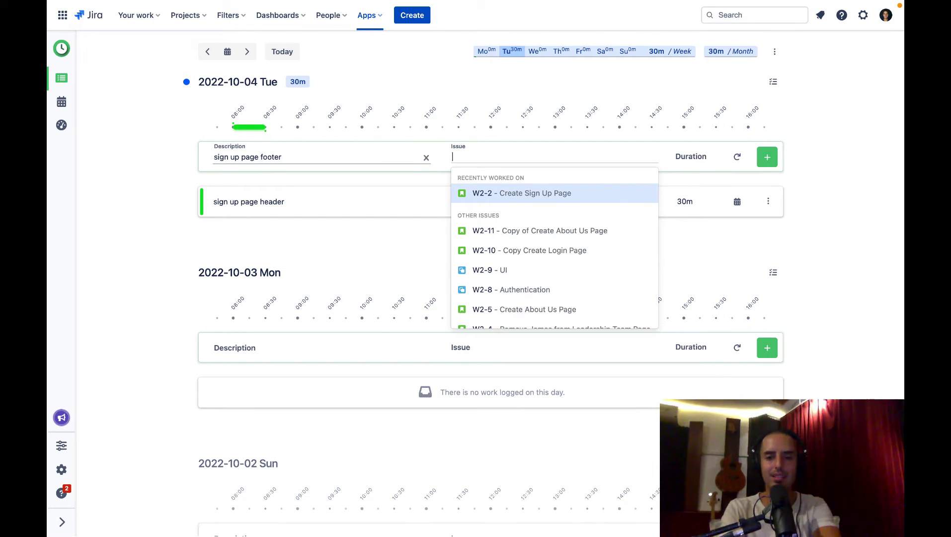
{"action": "left_click", "coordinate": [519, 195]}
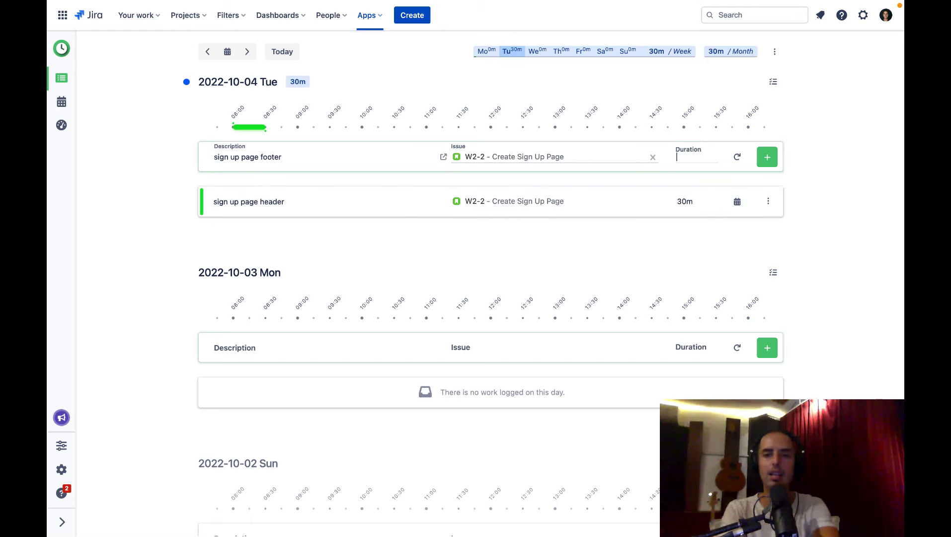
{"action": "type", "text": "30m"}
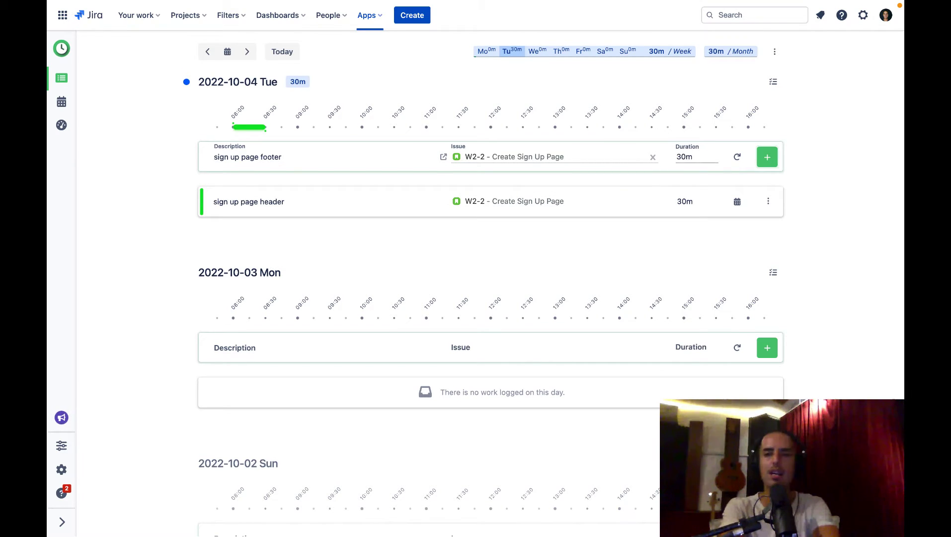
{"action": "key", "text": "Tab"}
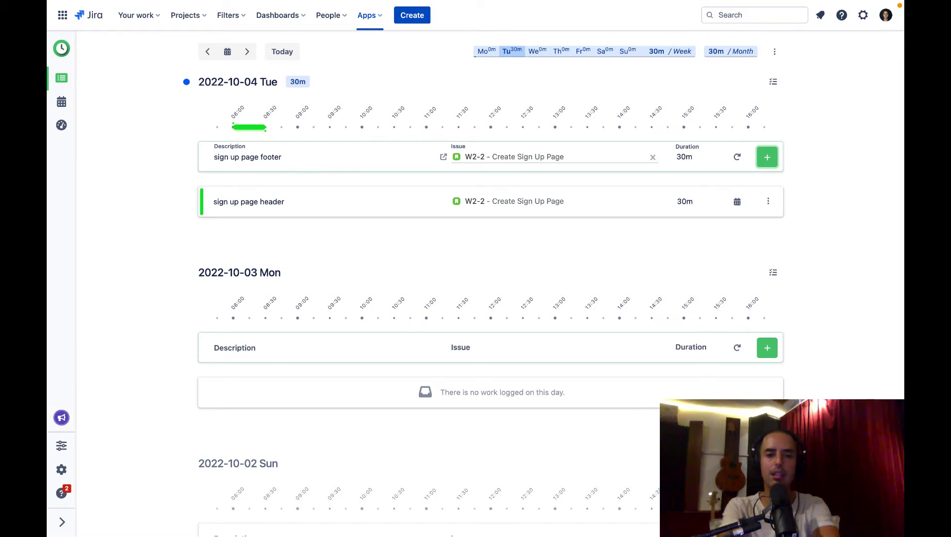
{"action": "key", "text": "Return"}
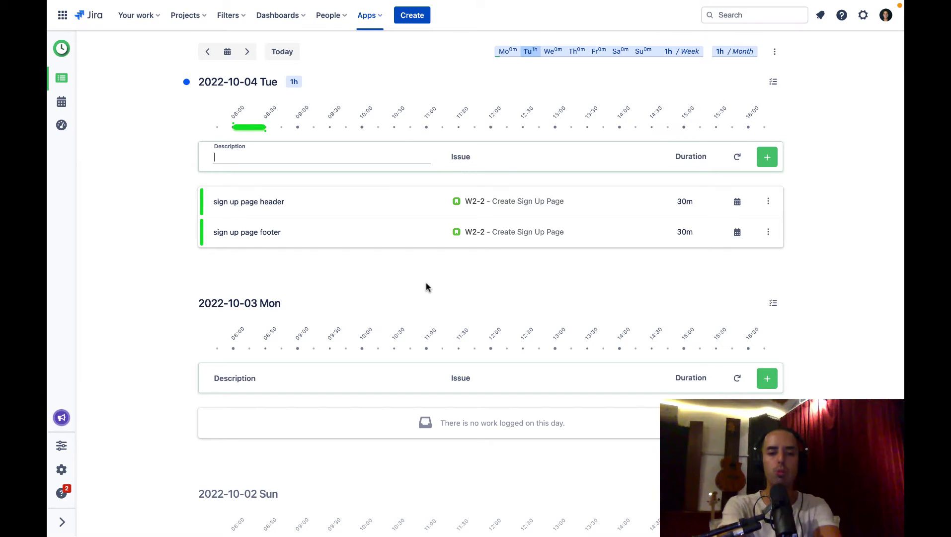
Add an entry described "sign up page logo" to 2022-10-04 without an issue or duration.
{"action": "type", "text": "sign up page lo"}
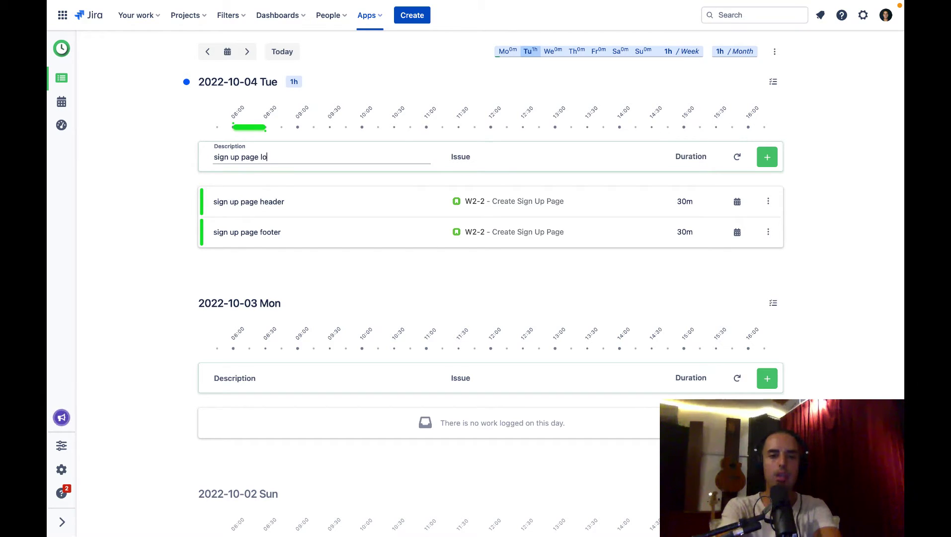
{"action": "type", "text": "go"}
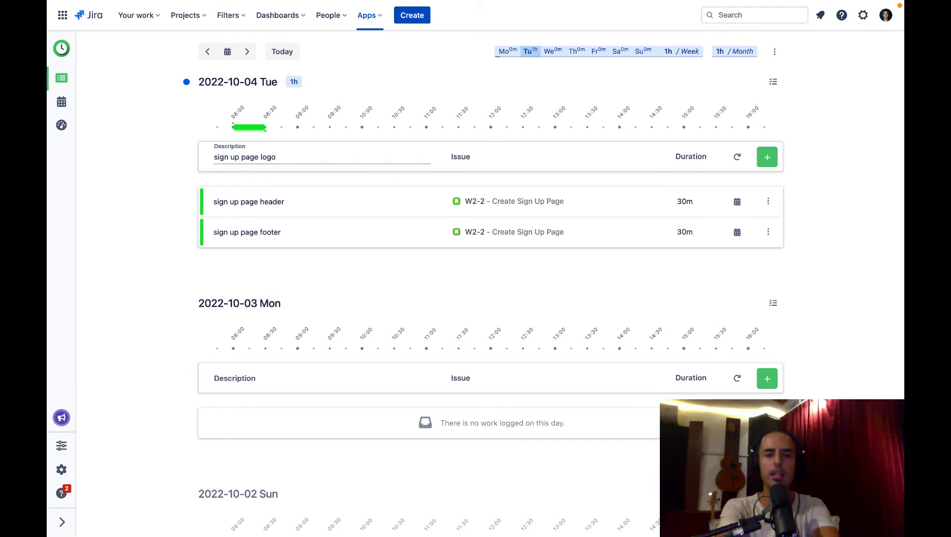
{"action": "key", "text": "Tab"}
{"action": "key", "text": "Tab"}
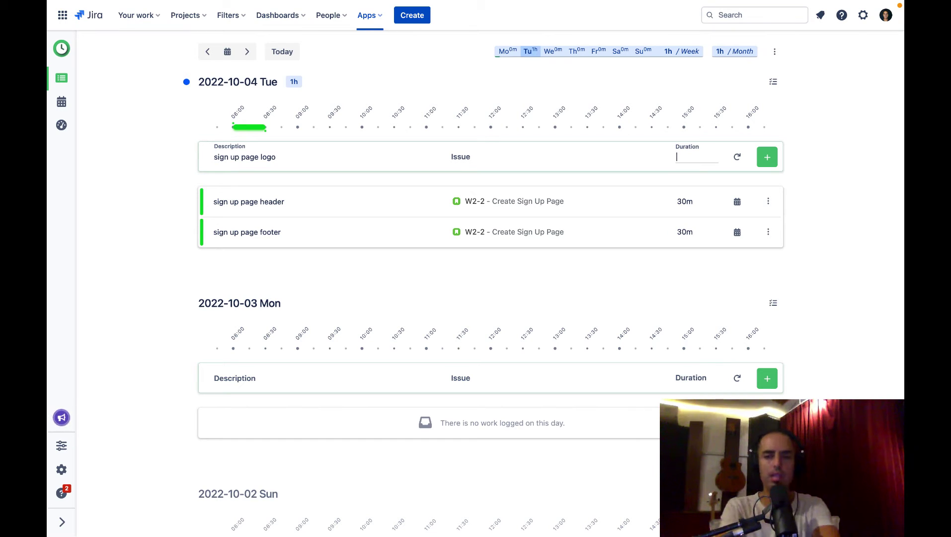
{"action": "key", "text": "Tab"}
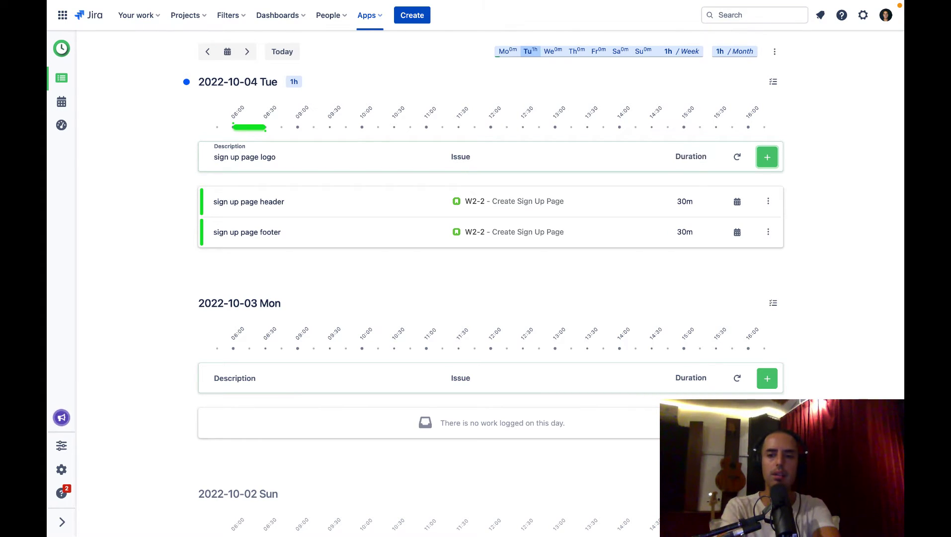
{"action": "key", "text": "Return"}
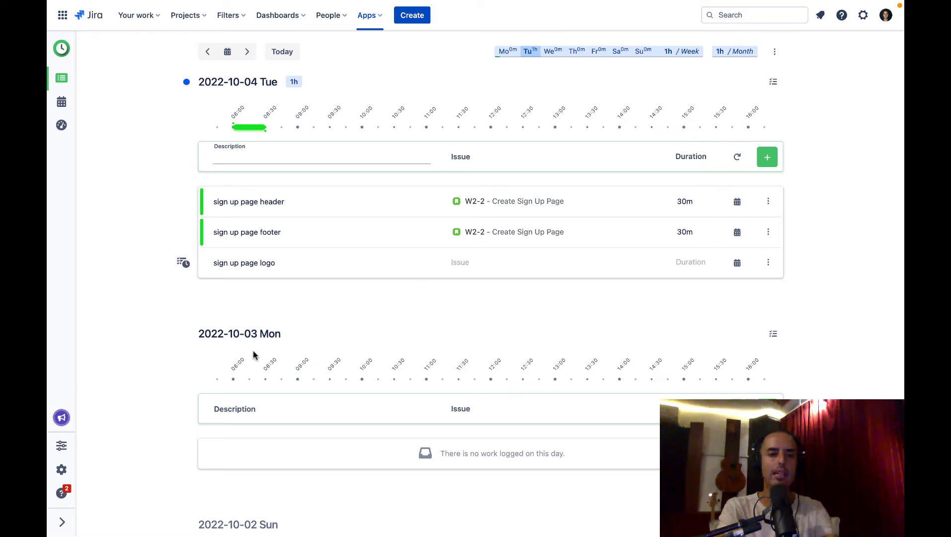
Open issue W2-2 from the "sign up page header" worklog and examine its October 2022 Timetracker entries.
{"action": "mouse_move", "coordinate": [183, 263]}
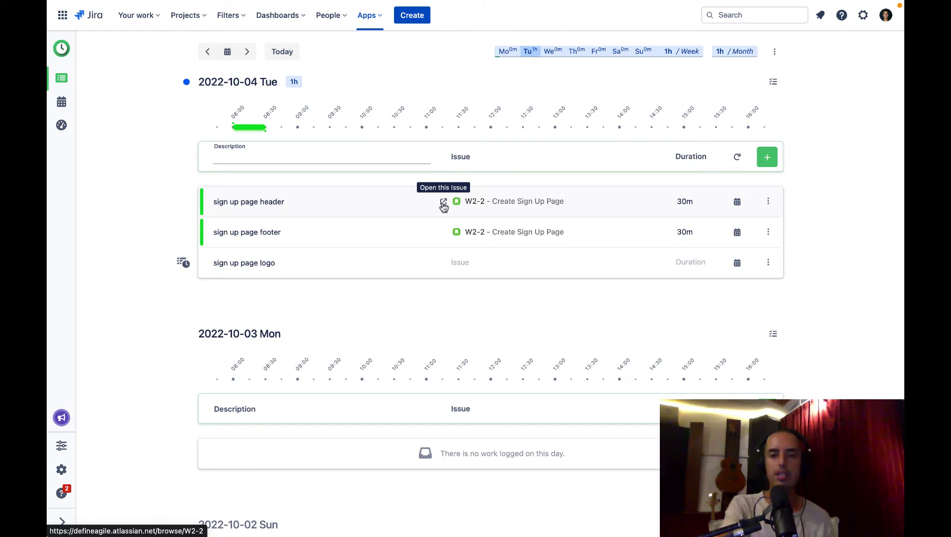
{"action": "left_click", "coordinate": [443, 204]}
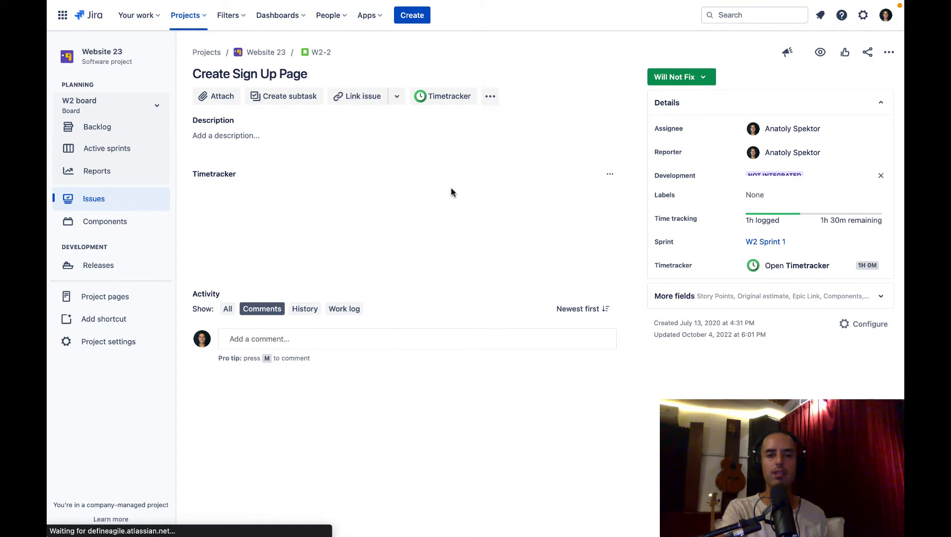
{"action": "left_click", "coordinate": [442, 98]}
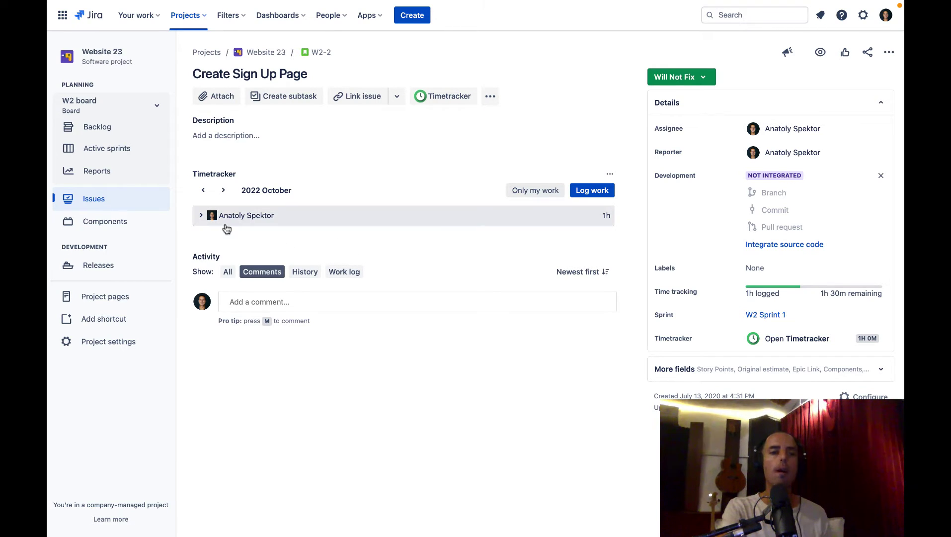
{"action": "left_click", "coordinate": [201, 216]}
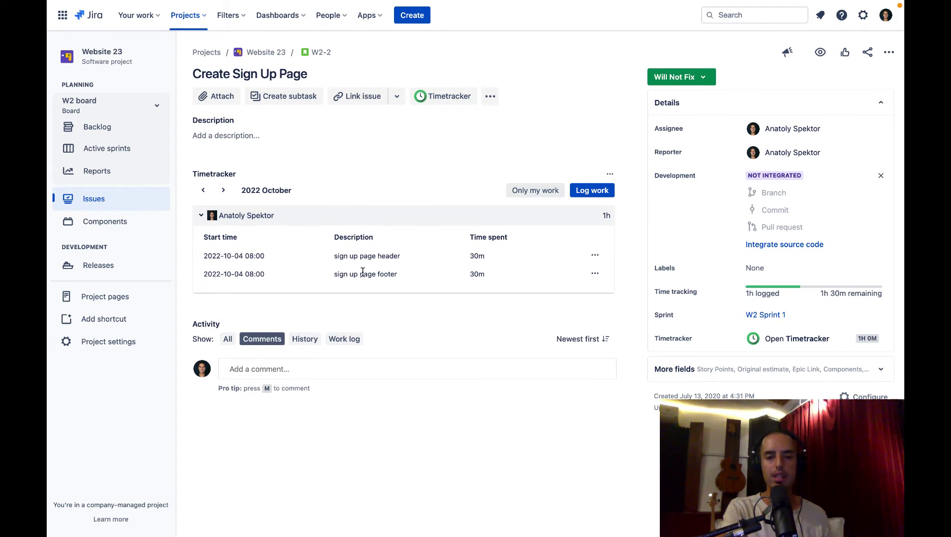
{"action": "left_click", "coordinate": [201, 217]}
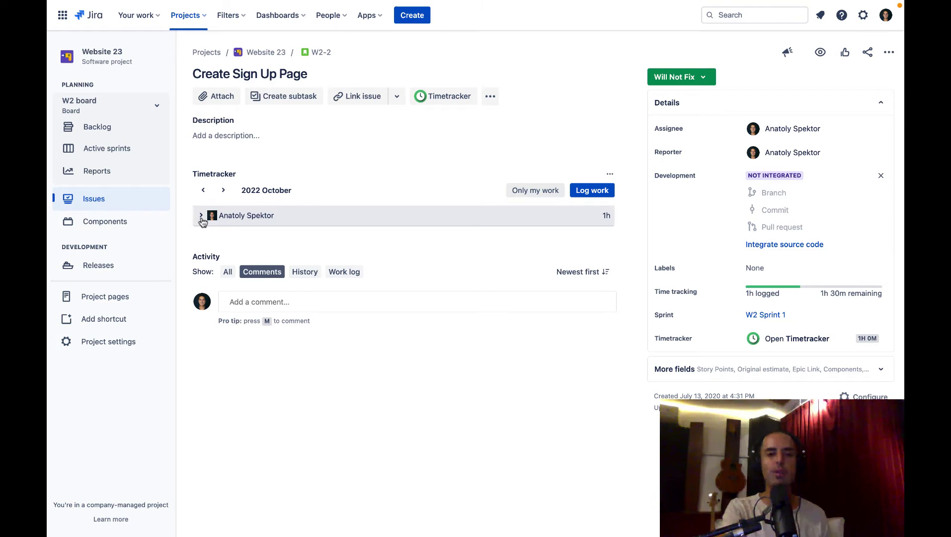
{"action": "left_click", "coordinate": [201, 217]}
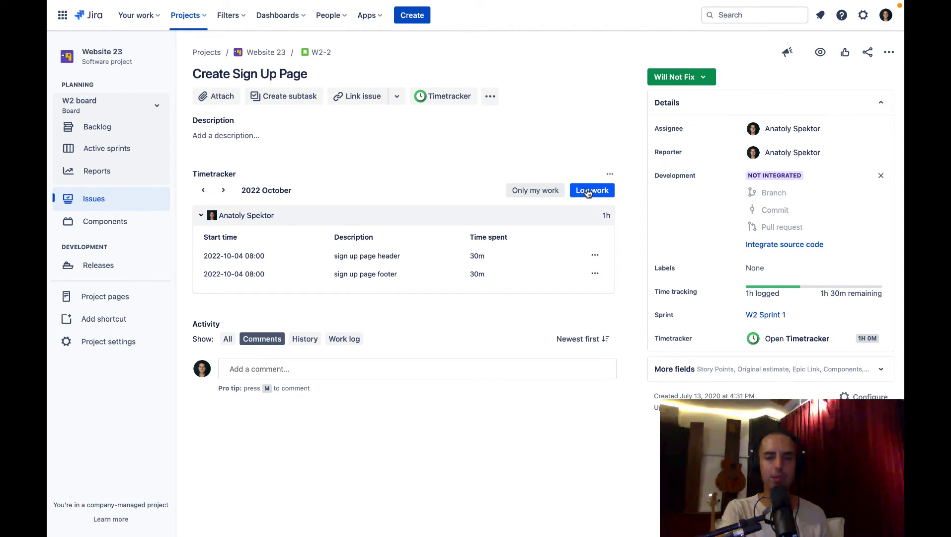
Log work on W2-2 from the issue page with a duration of 1:30 and the description "sign up page menu".
{"action": "left_click", "coordinate": [588, 193]}
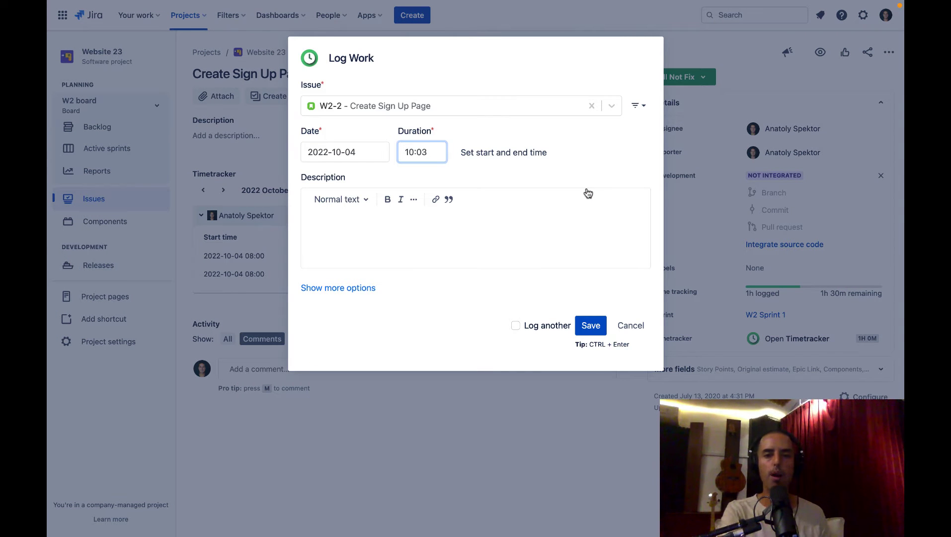
{"action": "left_click_drag", "start_coordinate": [429, 152], "coordinate": [383, 150]}
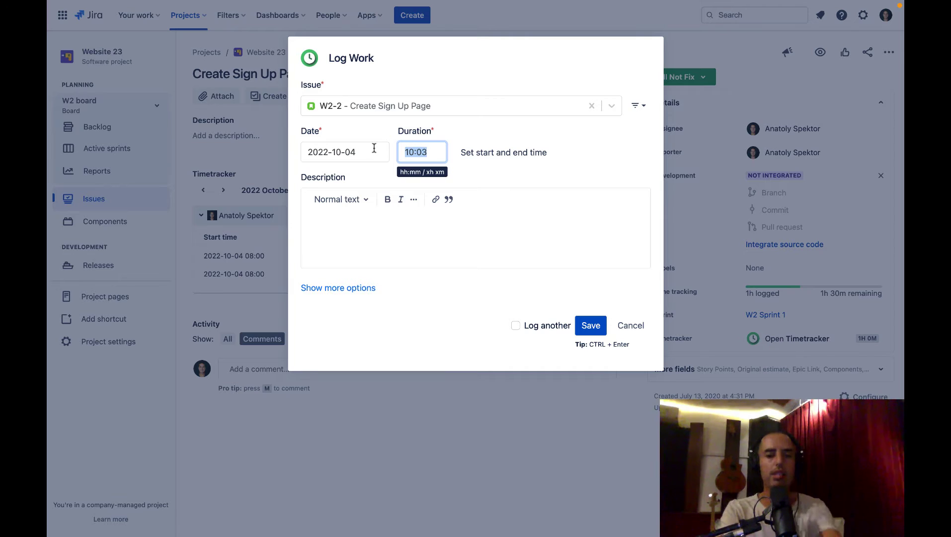
{"action": "type", "text": "1:30"}
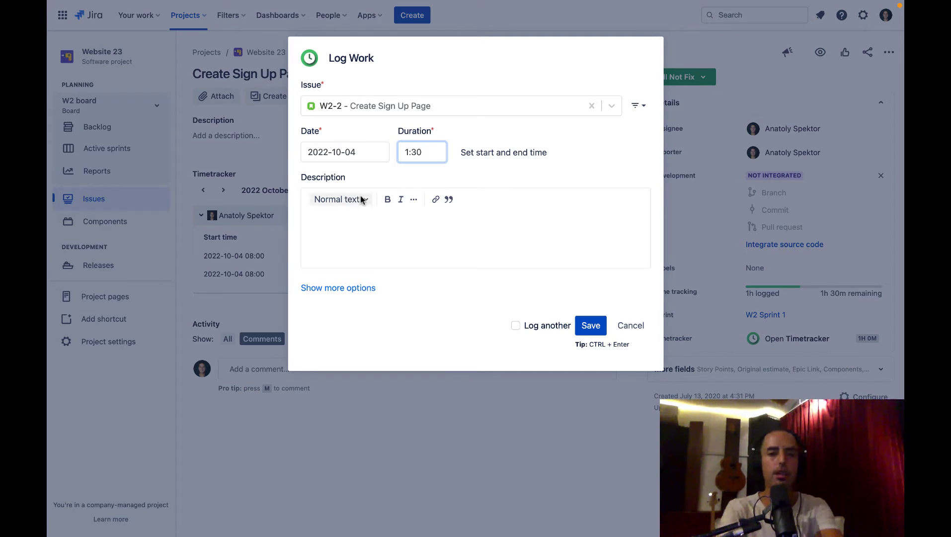
{"action": "left_click", "coordinate": [352, 229]}
{"action": "type", "text": "sign"}
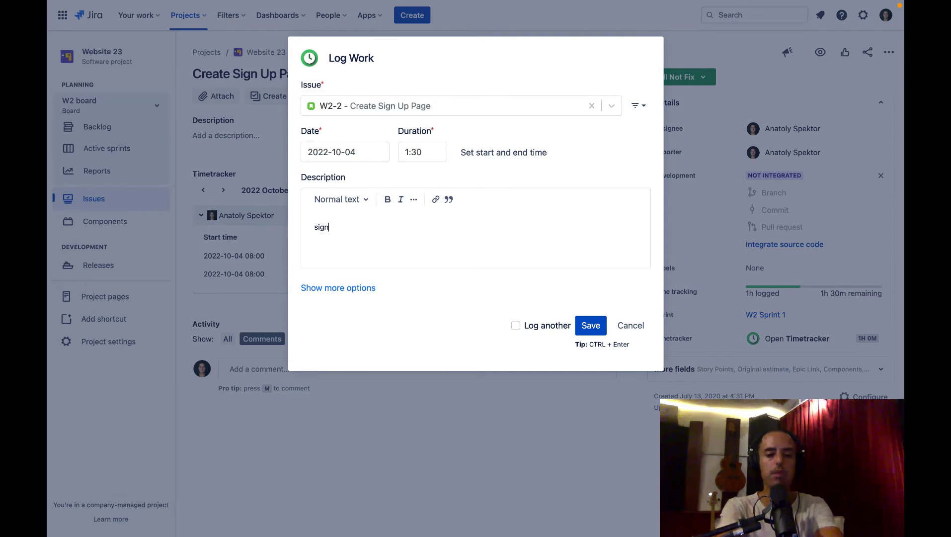
{"action": "type", "text": " up page menu"}
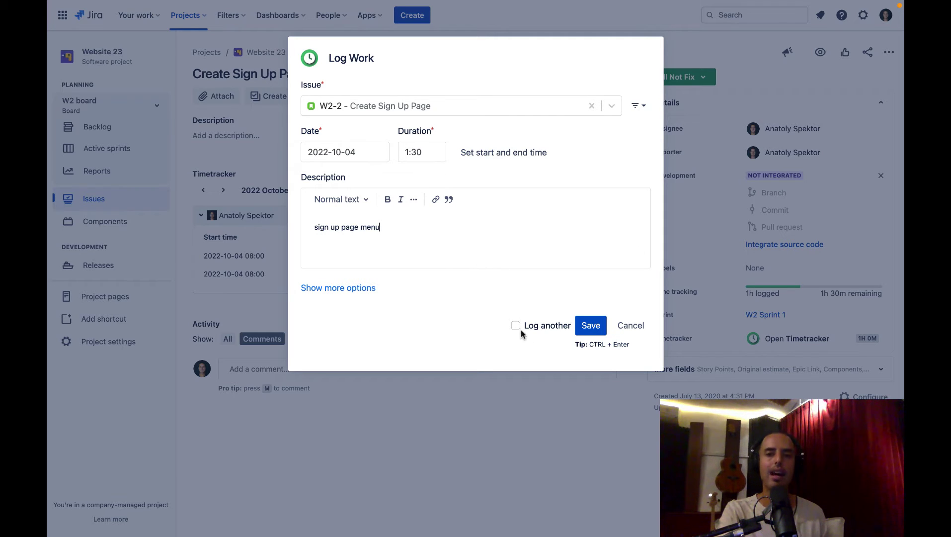
{"action": "left_click", "coordinate": [591, 325]}
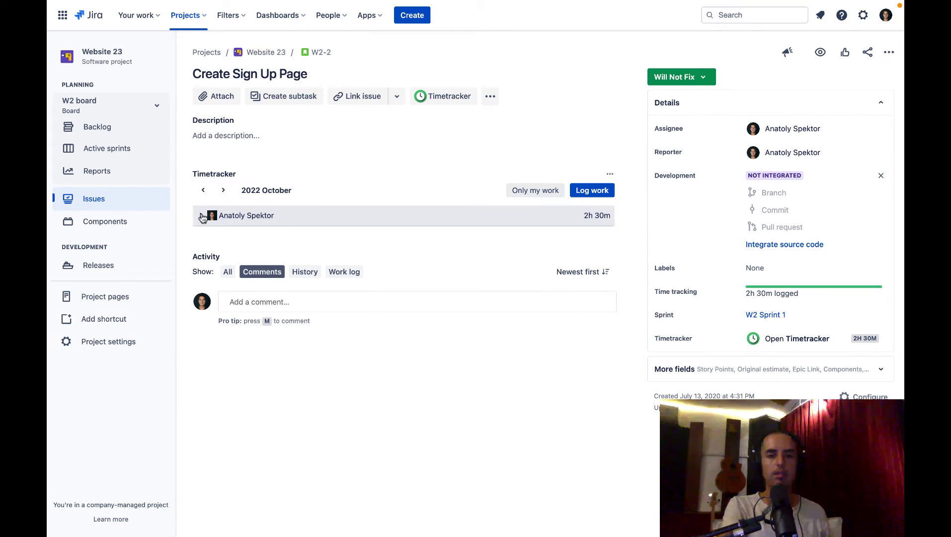
Expand the October 2022 Timetracker worklogs on W2-2, filter them to only my work, and collapse the entries.
{"action": "left_click", "coordinate": [201, 216]}
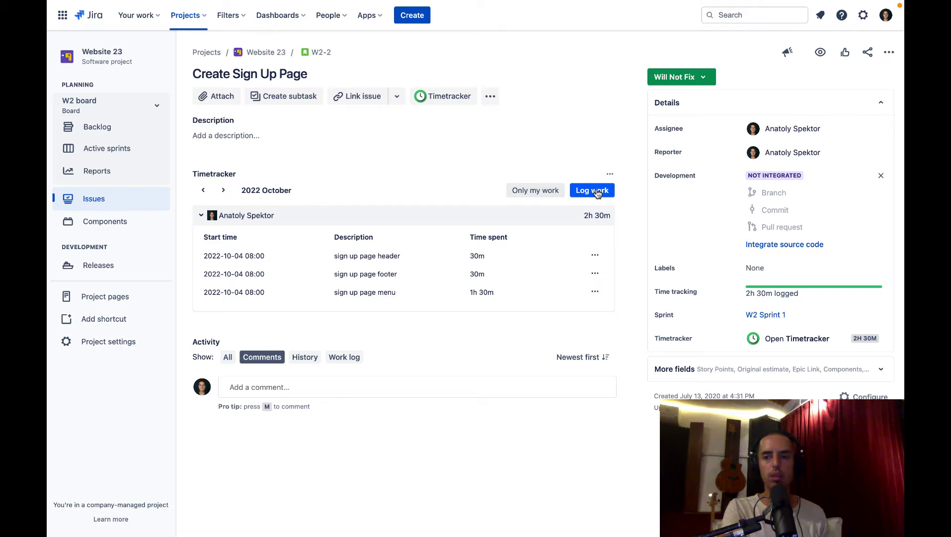
{"action": "left_click", "coordinate": [527, 194]}
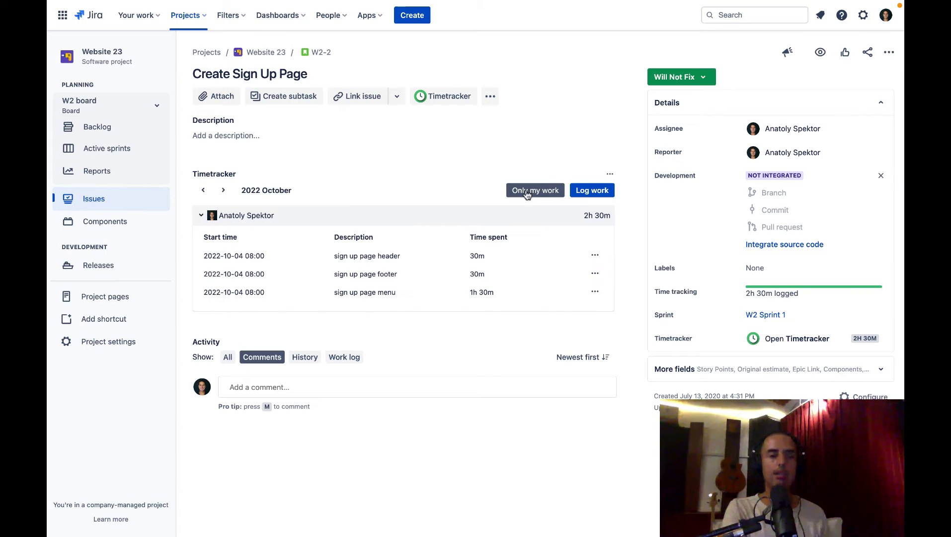
{"action": "left_click", "coordinate": [201, 215]}
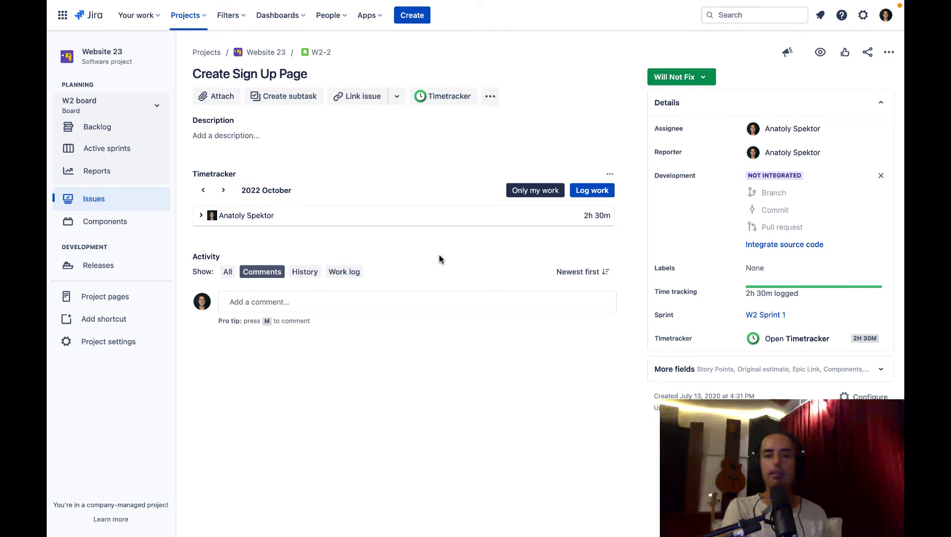
Show the issue's work log activity and open its Timetracker time tracking summary.
{"action": "left_click", "coordinate": [345, 275]}
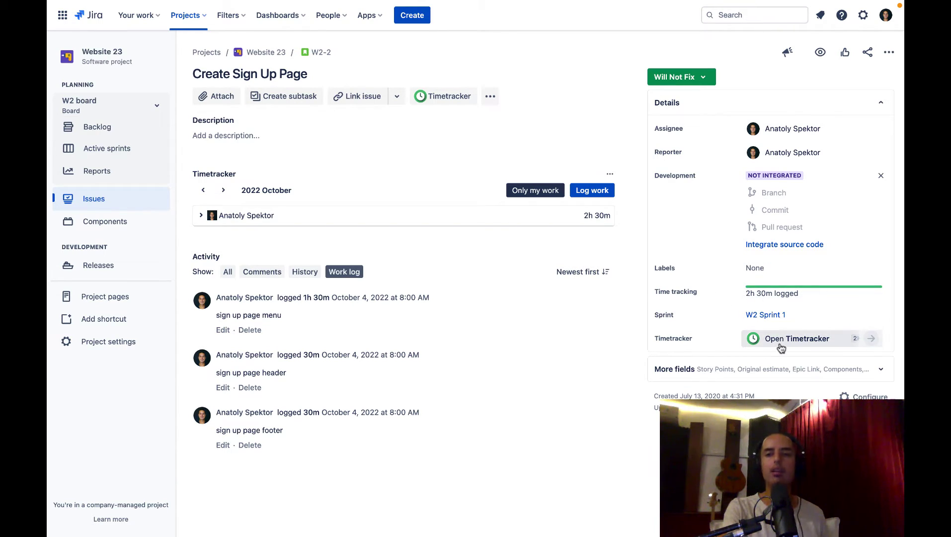
{"action": "left_click", "coordinate": [835, 338]}
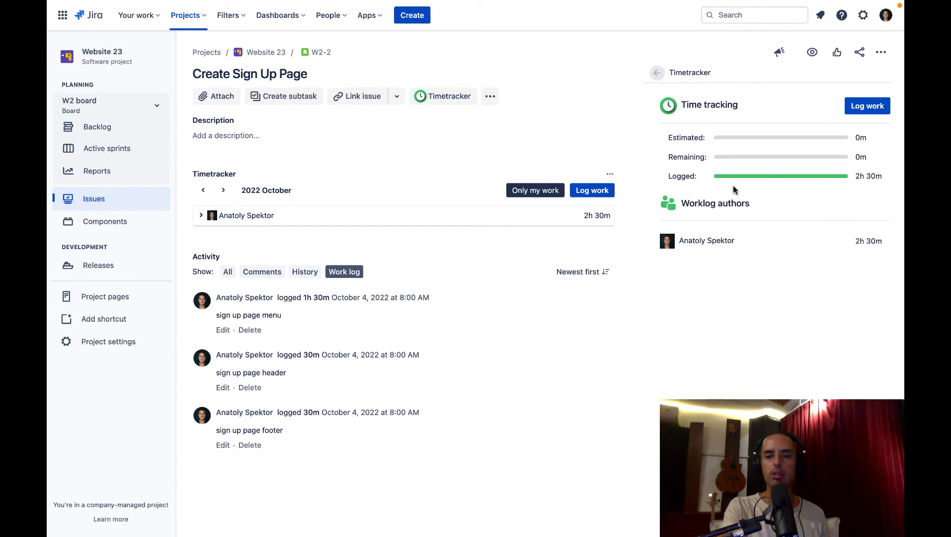
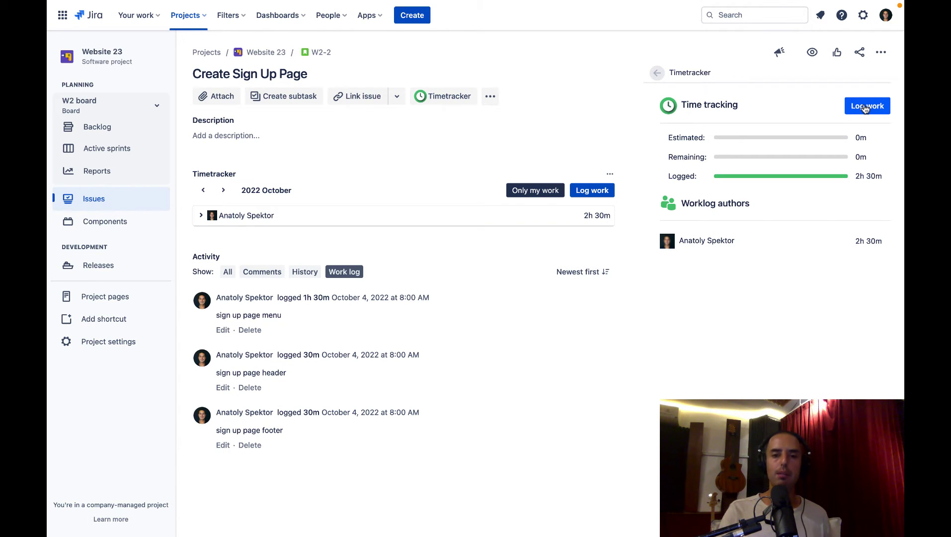
Return to the Timetracker timeline from the W2-2 issue page.
{"action": "left_click", "coordinate": [366, 15]}
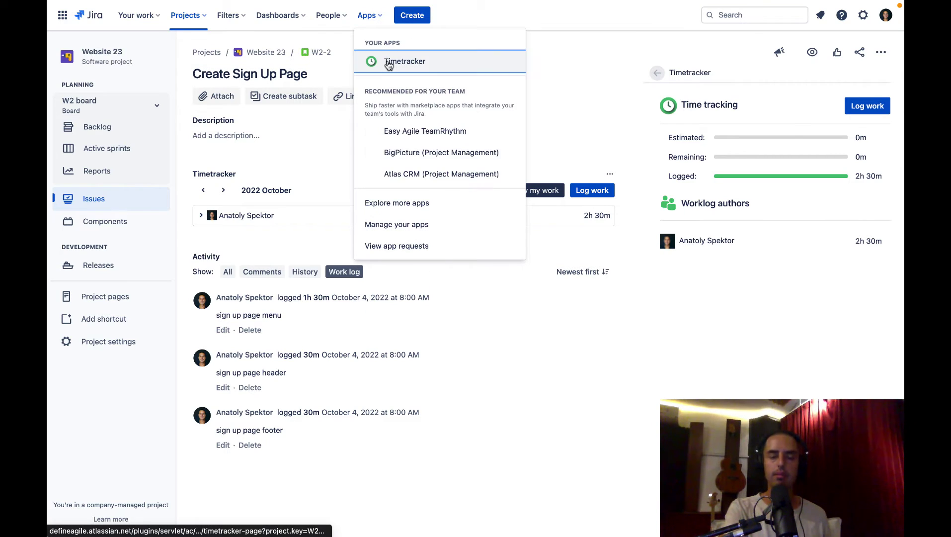
{"action": "left_click", "coordinate": [388, 62]}
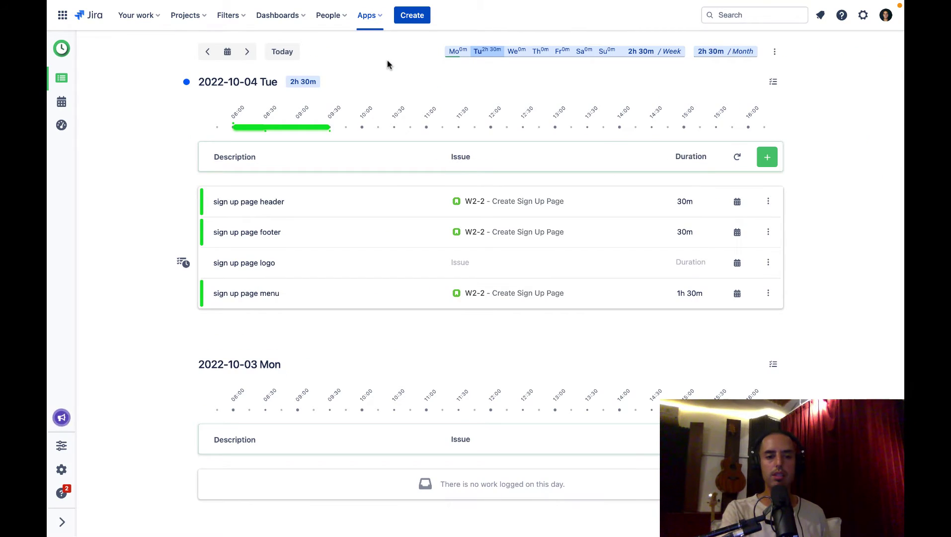
{"action": "left_click", "coordinate": [219, 292]}
{"action": "key", "text": "Escape"}
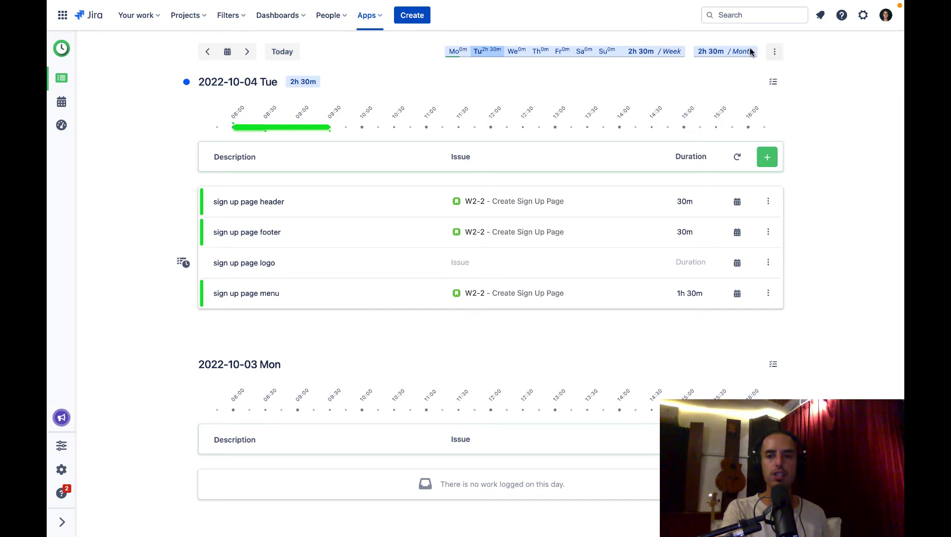
Select the "sign up page header", "sign up page footer" and "sign up page menu" worklogs for bulk update, and leave bulk mode.
{"action": "left_click", "coordinate": [775, 83]}
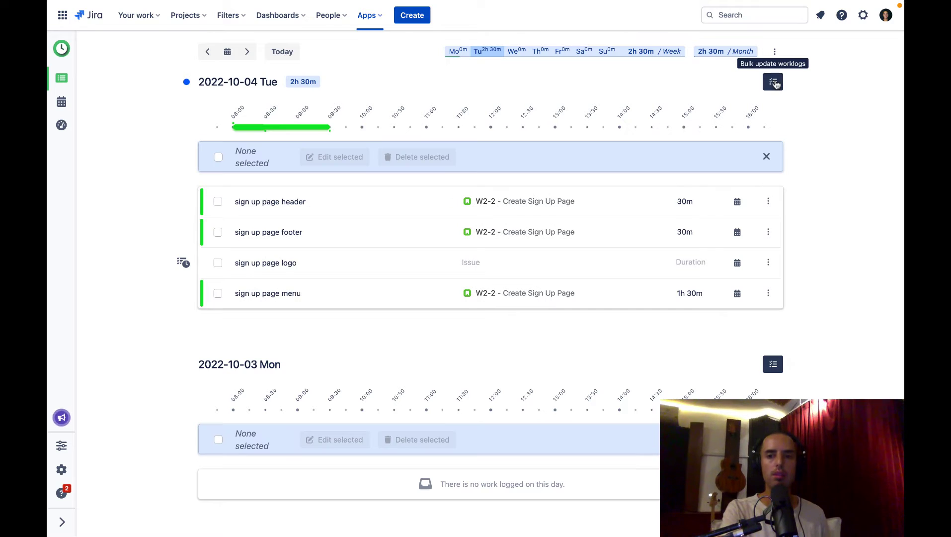
{"action": "left_click", "coordinate": [219, 201]}
{"action": "left_click", "coordinate": [219, 232]}
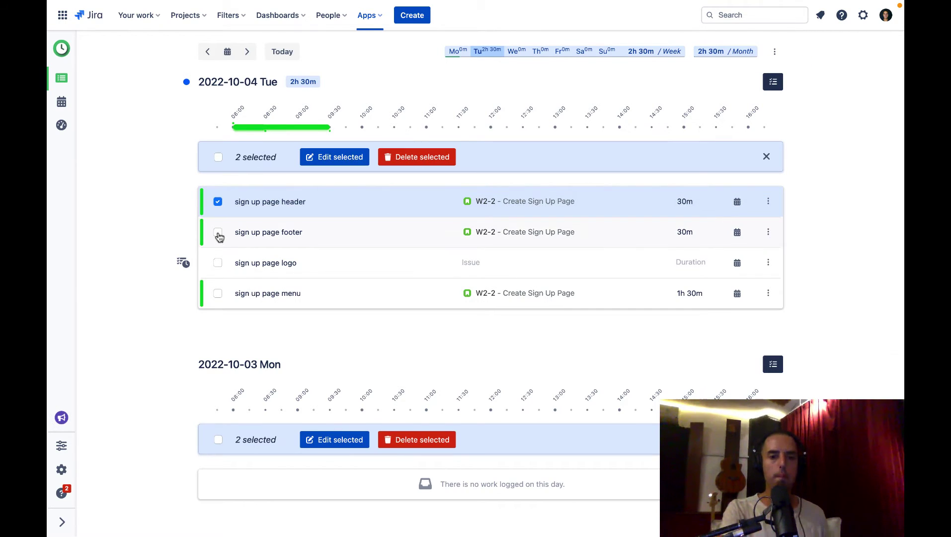
{"action": "left_click", "coordinate": [217, 293]}
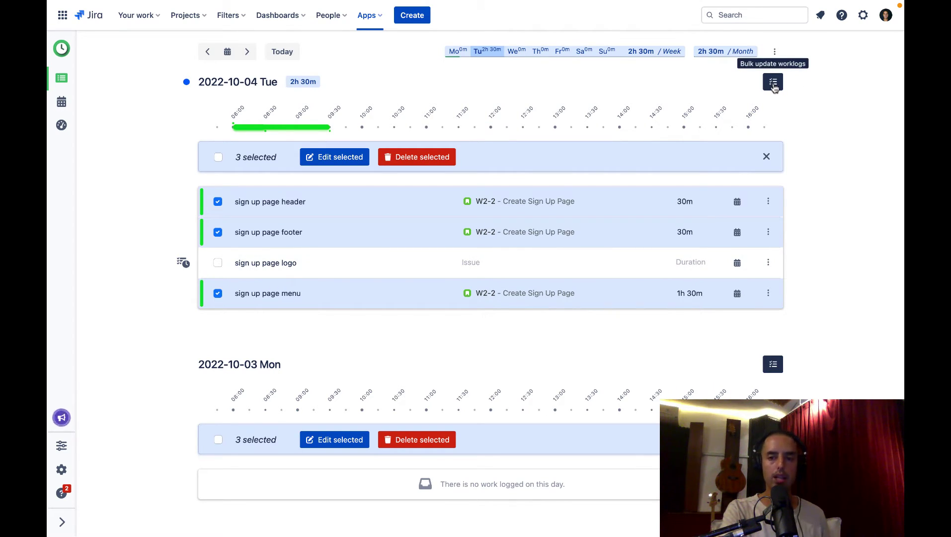
{"action": "left_click", "coordinate": [774, 83]}
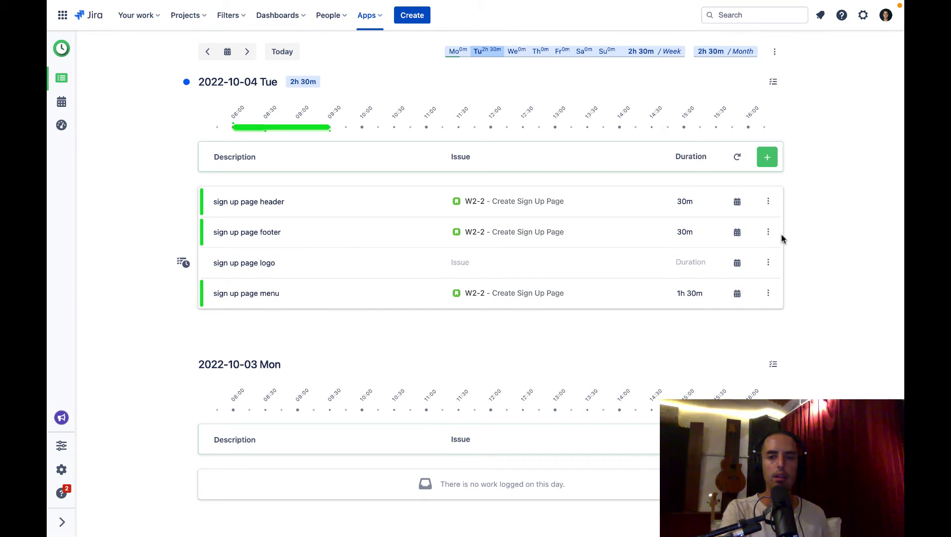
Examine the actions available for the "sign up page header" worklog.
{"action": "left_click", "coordinate": [768, 201]}
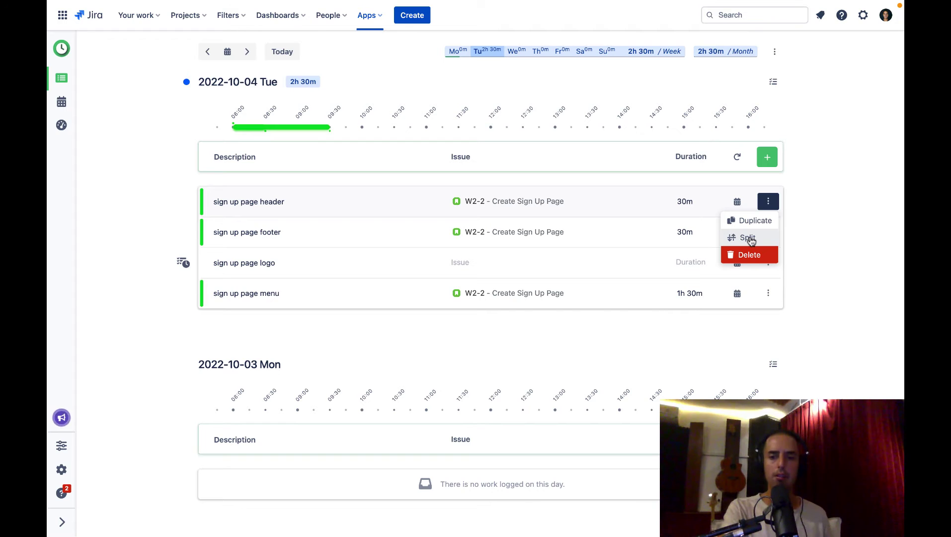
{"action": "left_click", "coordinate": [828, 257]}
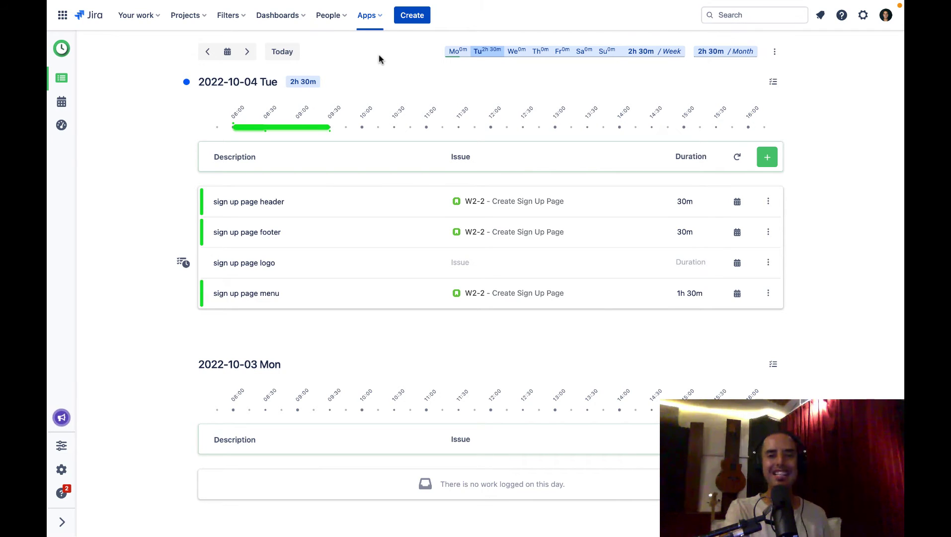
Open the Timetracker calendar and move the "sign up page menu" worklog to 11:00 on Tuesday, Oct 04.
{"action": "left_click", "coordinate": [61, 103]}
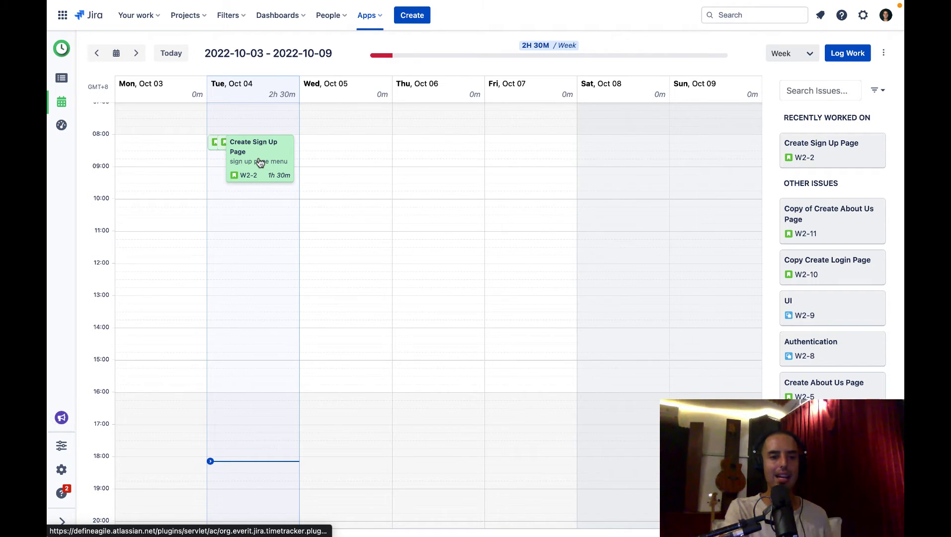
{"action": "left_click_drag", "start_coordinate": [258, 159], "coordinate": [259, 250]}
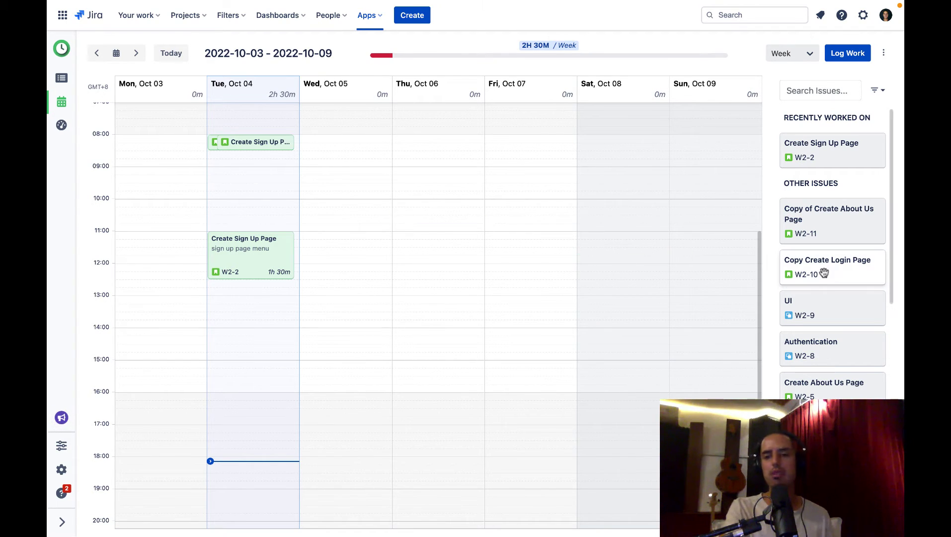
Log W2-8 Authentication on Monday, Oct 03 at 10:00 with the description "worked on authentication password", and extend the entry to 2h.
{"action": "scroll", "coordinate": [833, 273], "scroll_direction": "down", "scroll_amount": 1}
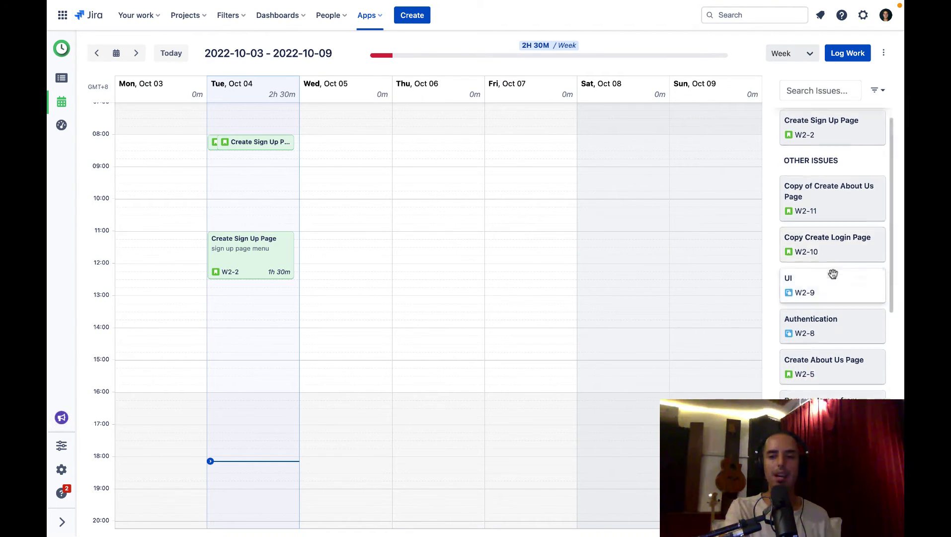
{"action": "scroll", "coordinate": [833, 273], "scroll_direction": "down", "scroll_amount": 1}
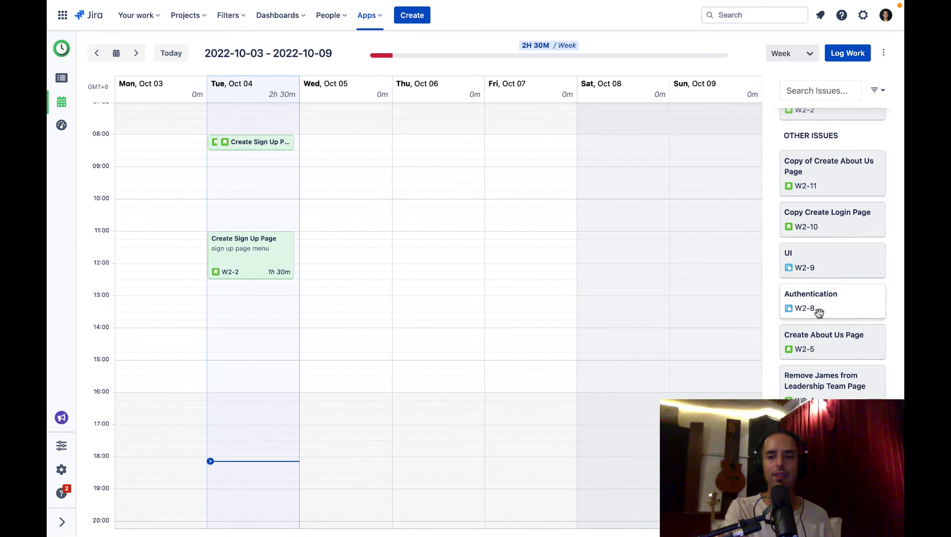
{"action": "left_click_drag", "start_coordinate": [822, 309], "coordinate": [155, 222]}
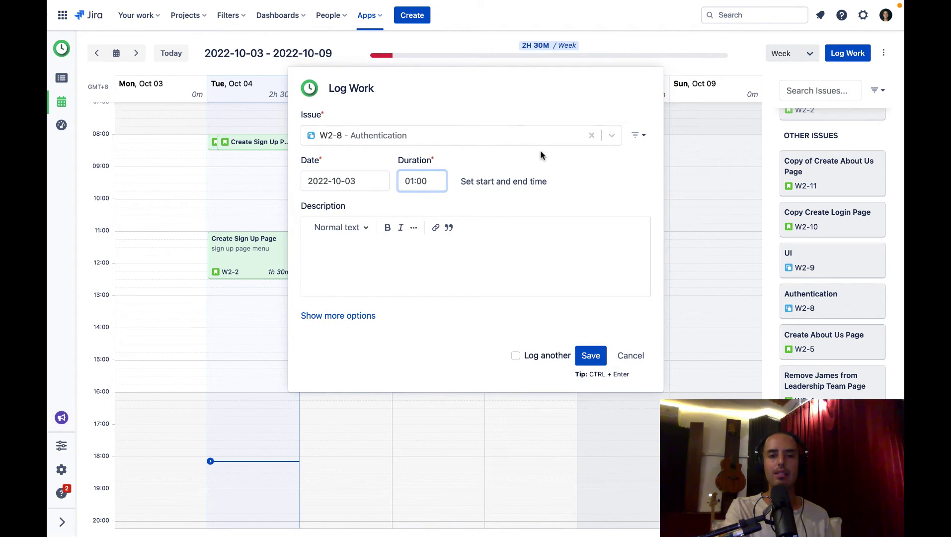
{"action": "left_click", "coordinate": [394, 263]}
{"action": "type", "text": "w"}
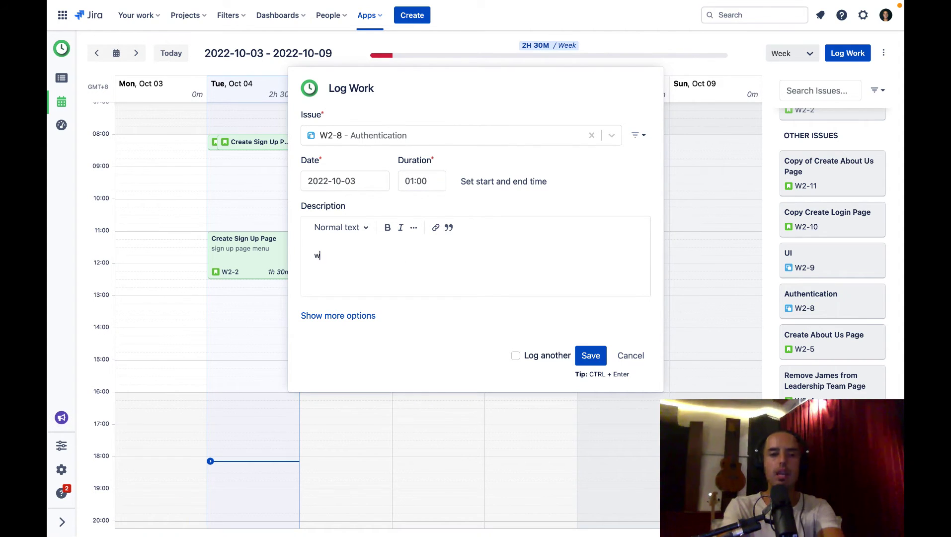
{"action": "type", "text": "orked on authe"}
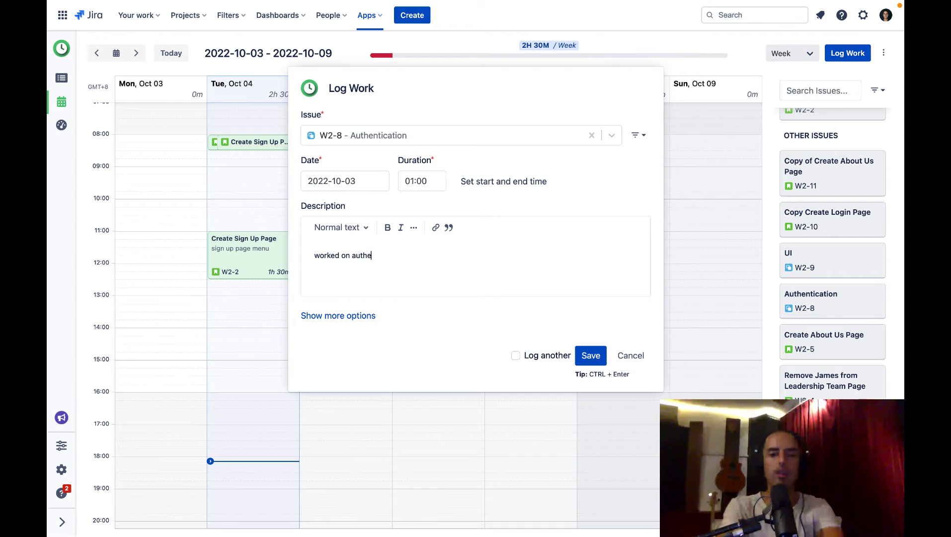
{"action": "type", "text": "ntication password"}
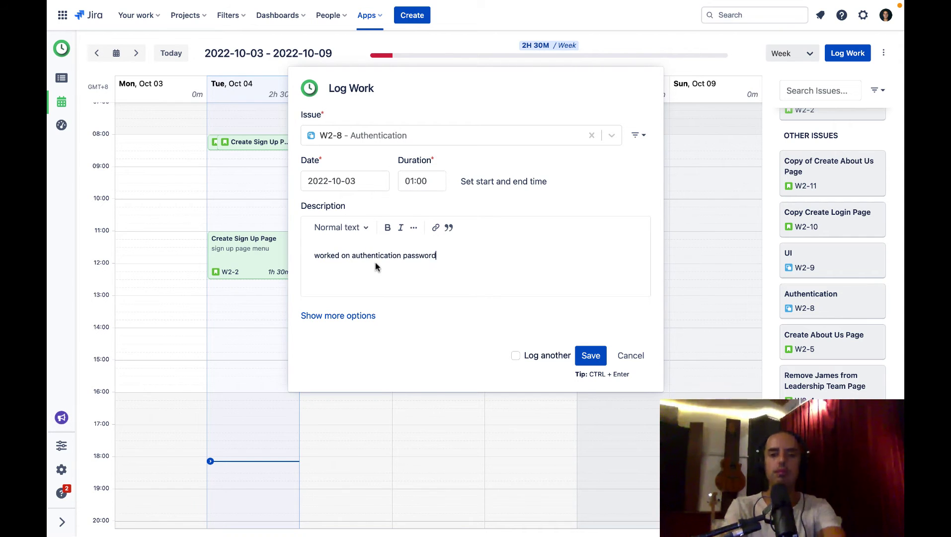
{"action": "left_click", "coordinate": [591, 356]}
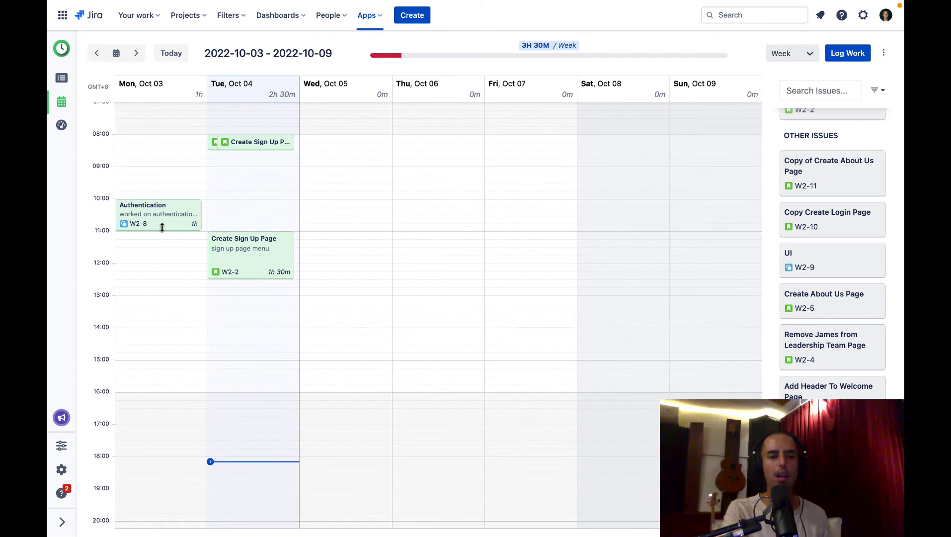
{"action": "left_click_drag", "start_coordinate": [162, 229], "coordinate": [159, 261]}
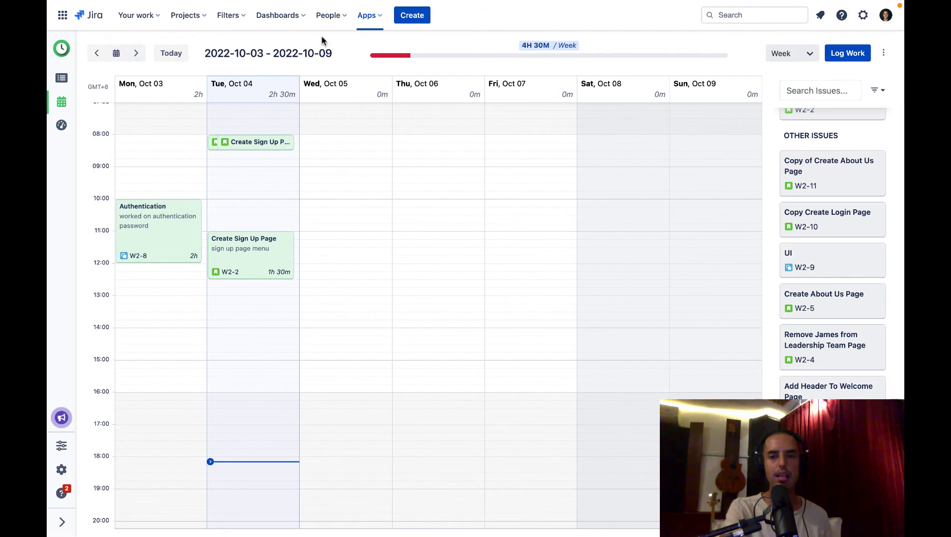
Show the calendar by day, and switch it to the month view.
{"action": "left_click", "coordinate": [791, 54]}
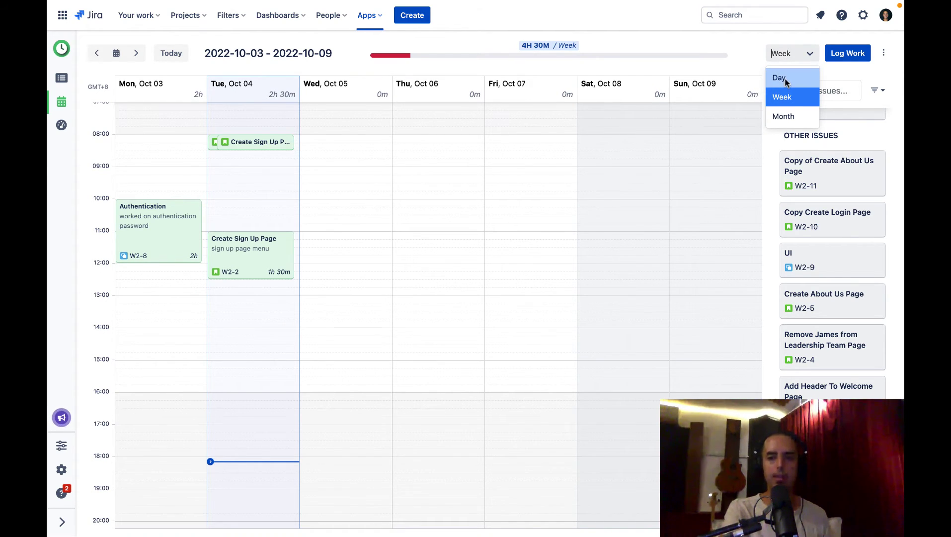
{"action": "left_click", "coordinate": [782, 78]}
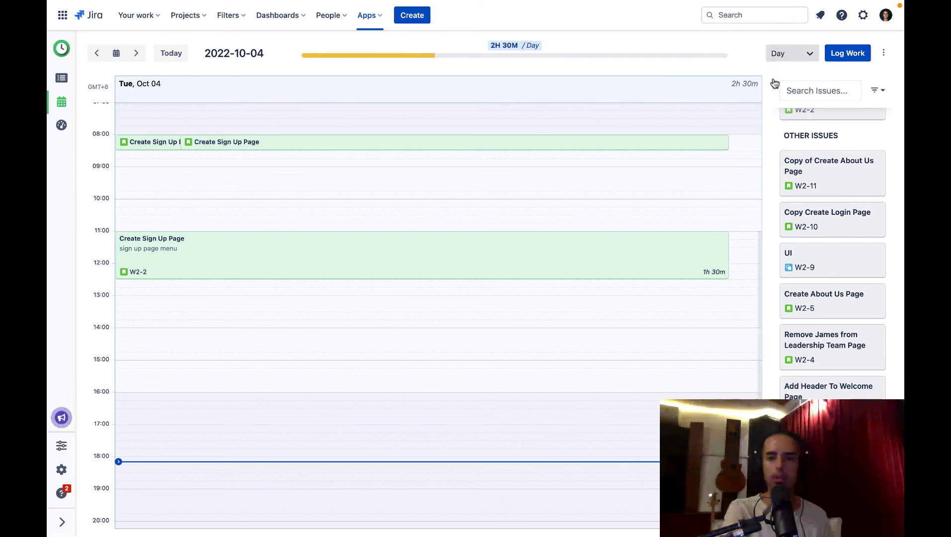
{"action": "left_click", "coordinate": [794, 53]}
{"action": "left_click", "coordinate": [783, 116]}
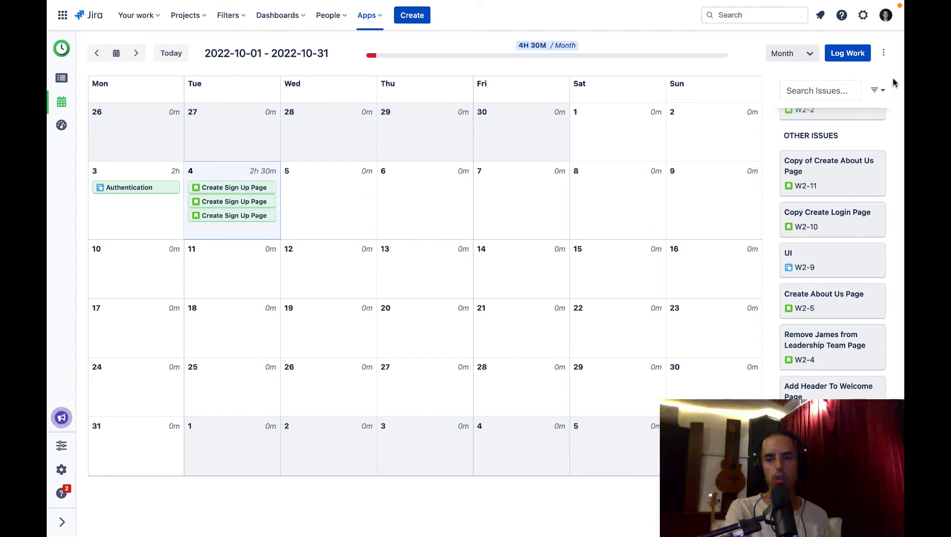
Review the issue list's grouping options and search its issues for "W2-10".
{"action": "left_click", "coordinate": [878, 91]}
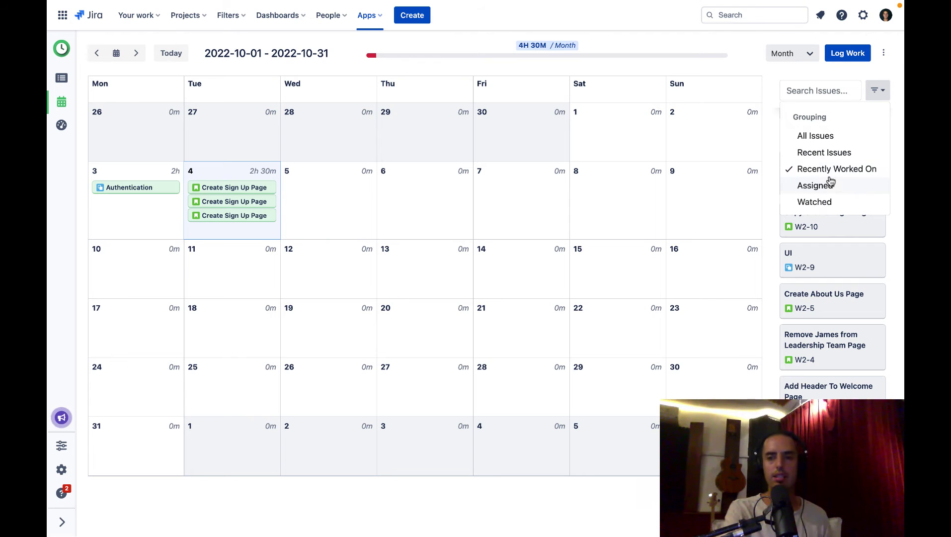
{"action": "left_click", "coordinate": [820, 90]}
{"action": "type", "text": "W2"}
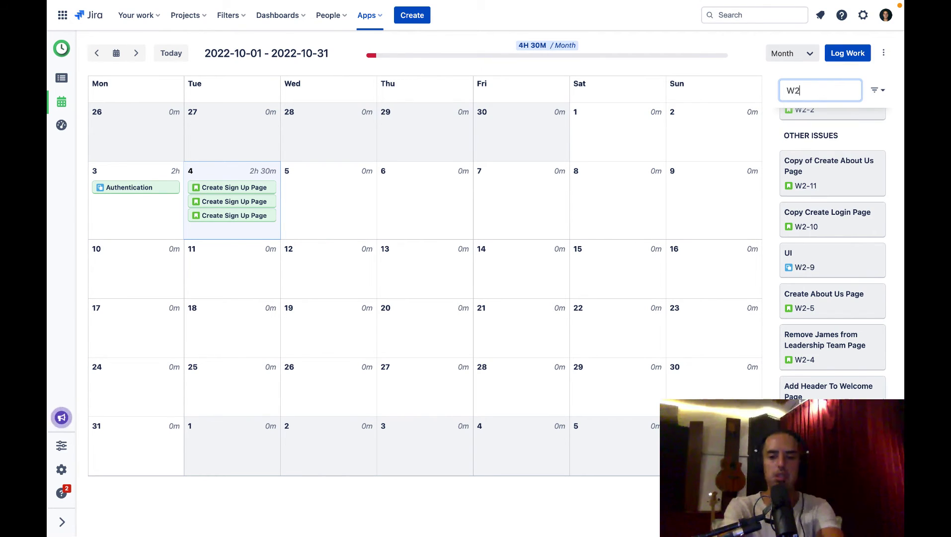
{"action": "type", "text": "-"}
{"action": "key", "text": "BackSpace"}
{"action": "key", "text": "BackSpace"}
{"action": "key", "text": "BackSpace"}
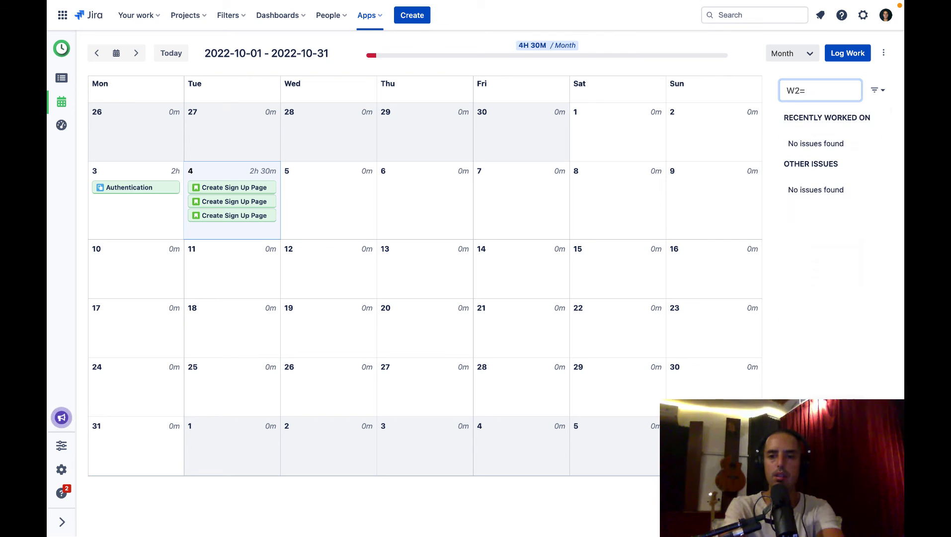
{"action": "type", "text": "-10"}
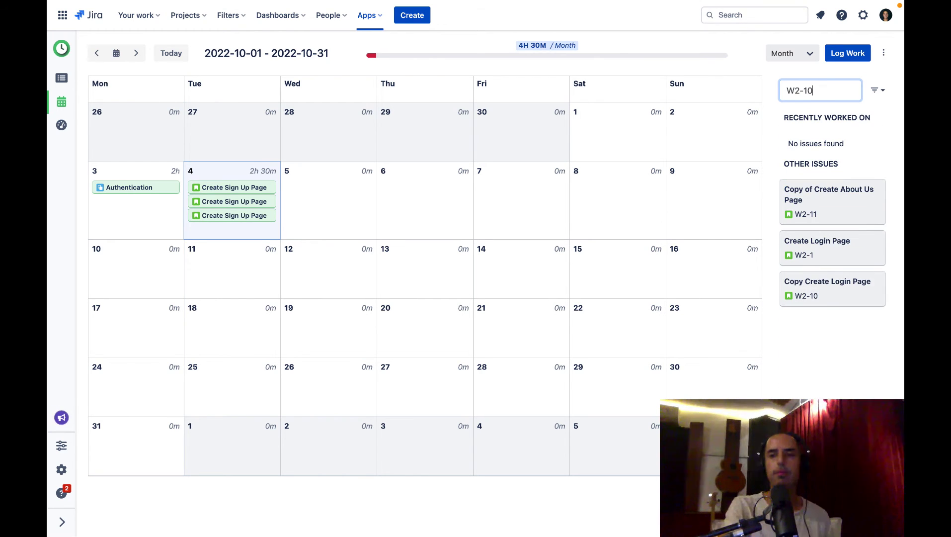
Examine the calendar's additional options for shown days and working hours, and close them.
{"action": "left_click", "coordinate": [884, 55]}
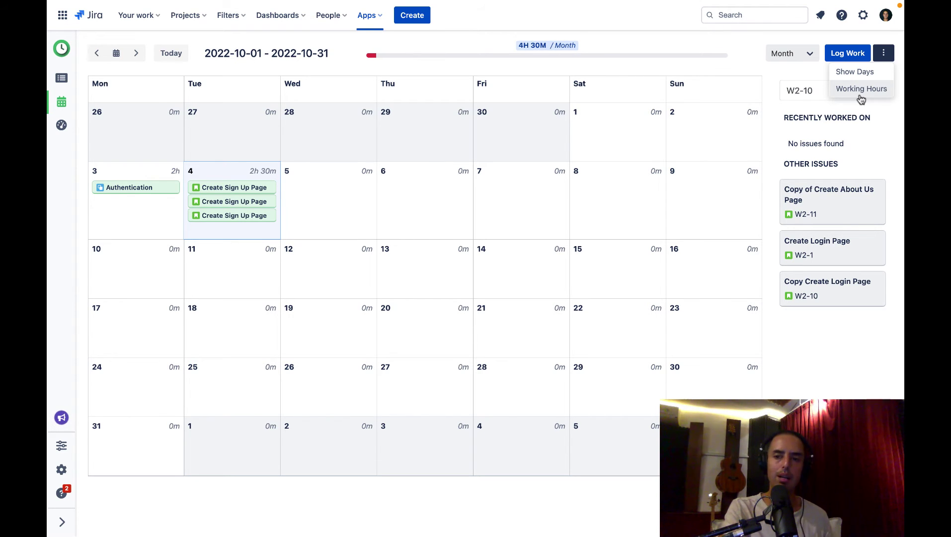
{"action": "left_click", "coordinate": [887, 56]}
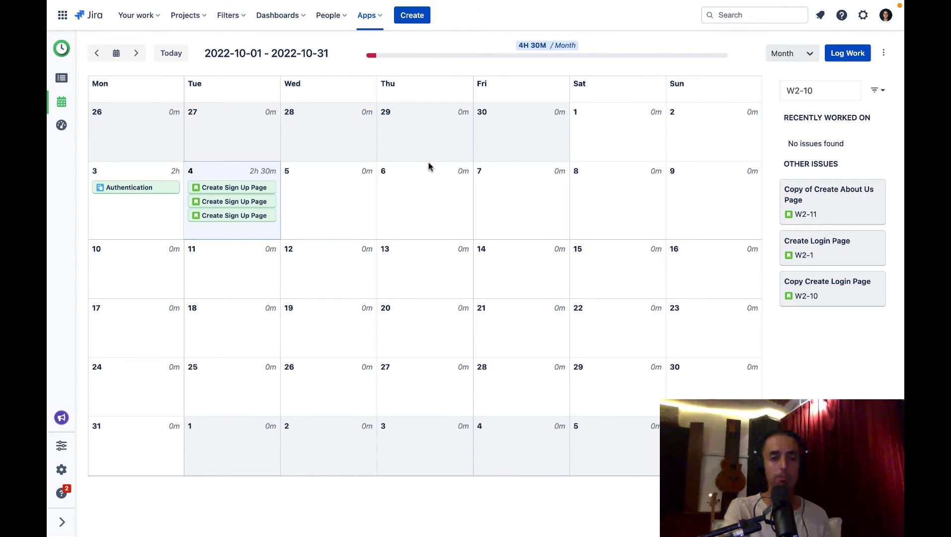
{"action": "mouse_move", "coordinate": [294, 201]}
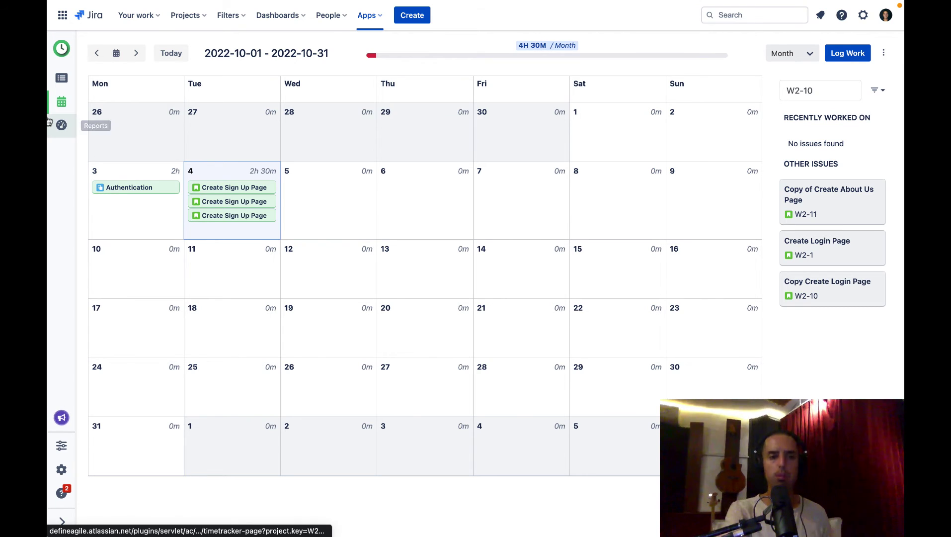
Open the reports, review the user, project and date filters, and create the report for 2022-09-27 to 2022-10-04.
{"action": "left_click", "coordinate": [62, 126]}
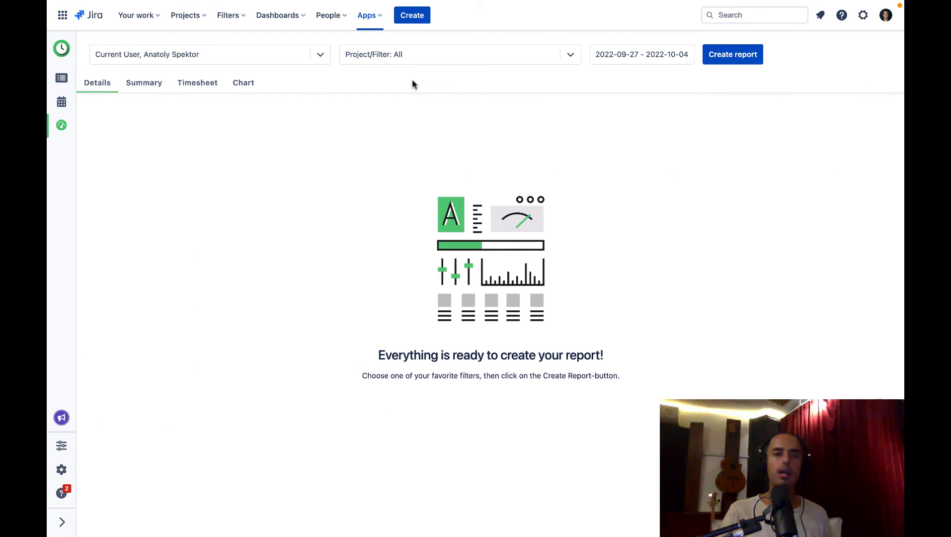
{"action": "left_click", "coordinate": [316, 56]}
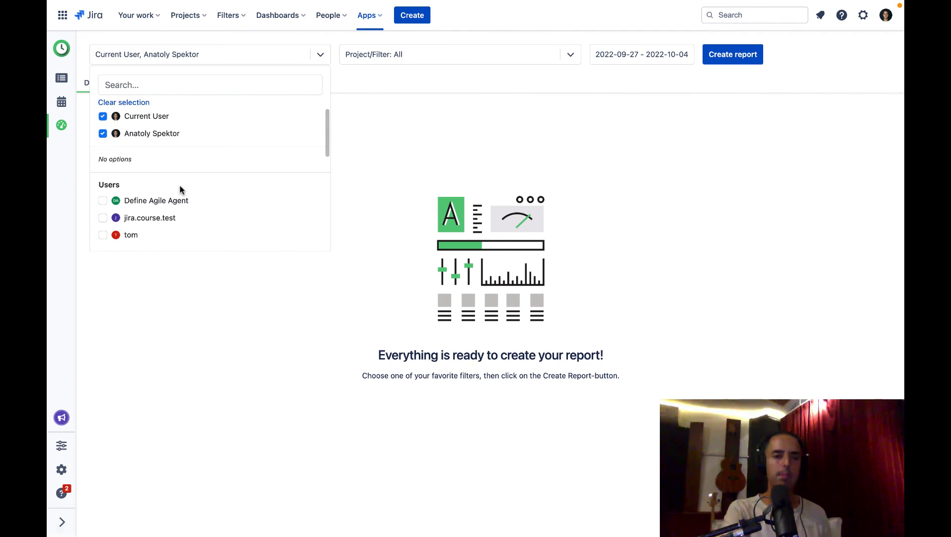
{"action": "scroll", "coordinate": [180, 189], "scroll_direction": "down", "scroll_amount": 6}
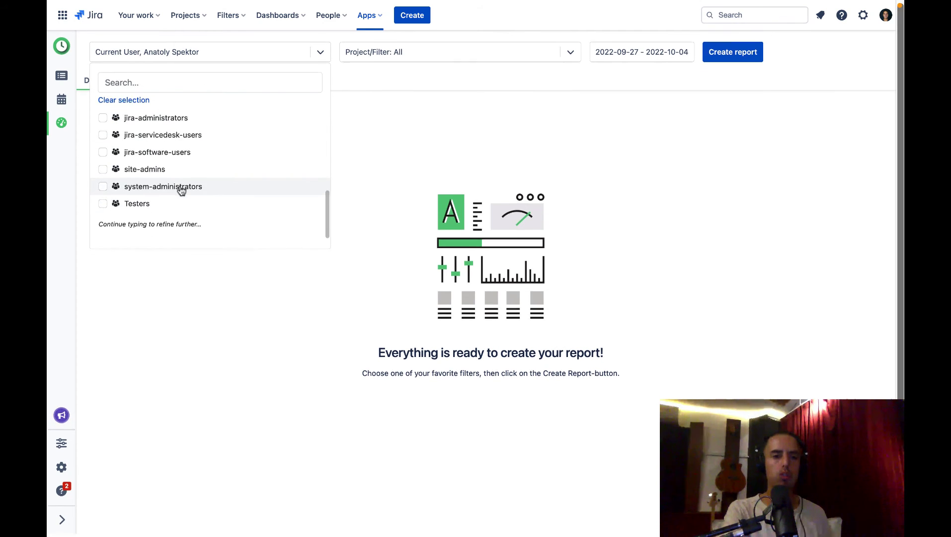
{"action": "scroll", "coordinate": [180, 188], "scroll_direction": "up", "scroll_amount": 6}
{"action": "left_click", "coordinate": [526, 53]}
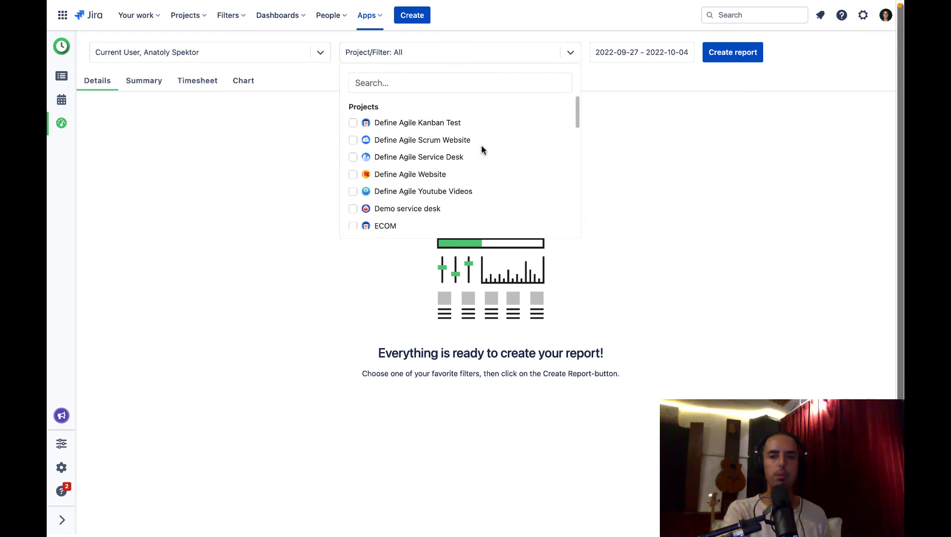
{"action": "left_click", "coordinate": [661, 55]}
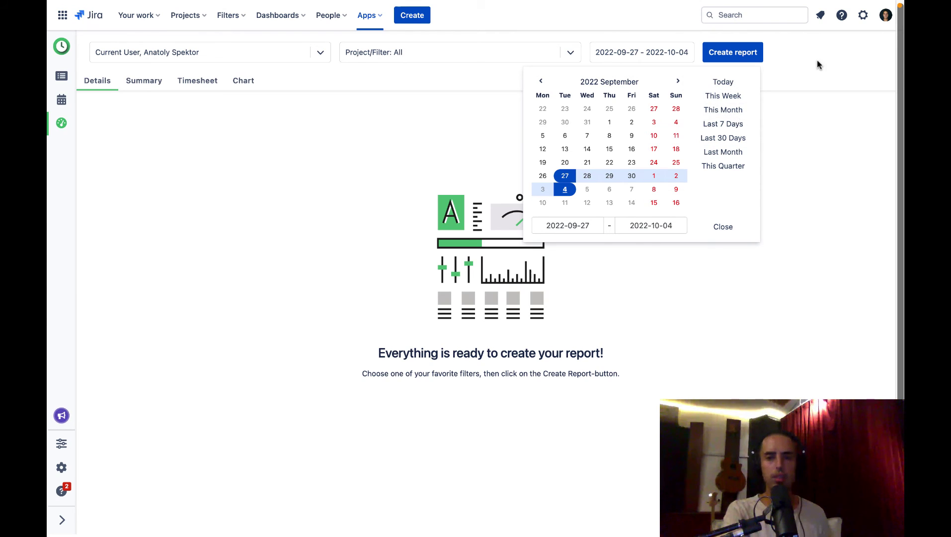
{"action": "left_click", "coordinate": [800, 61]}
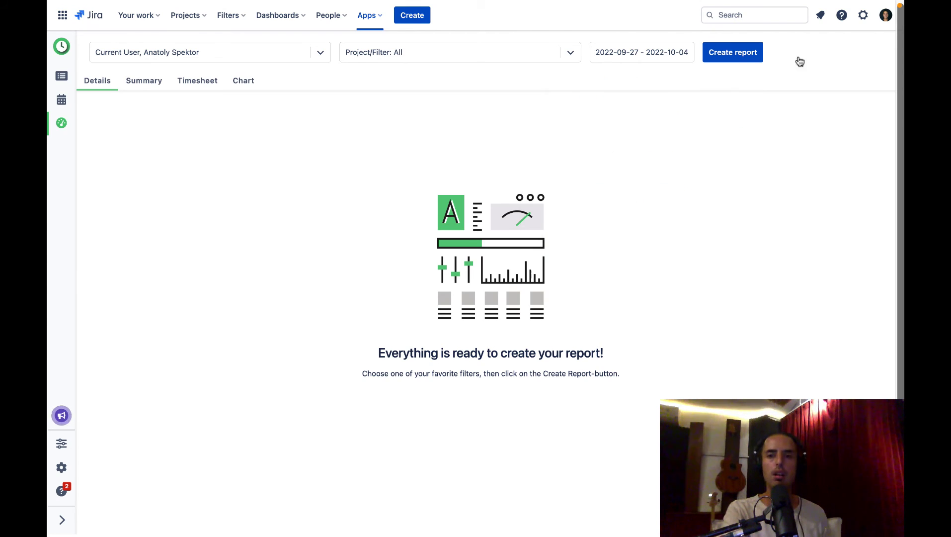
{"action": "left_click", "coordinate": [725, 54]}
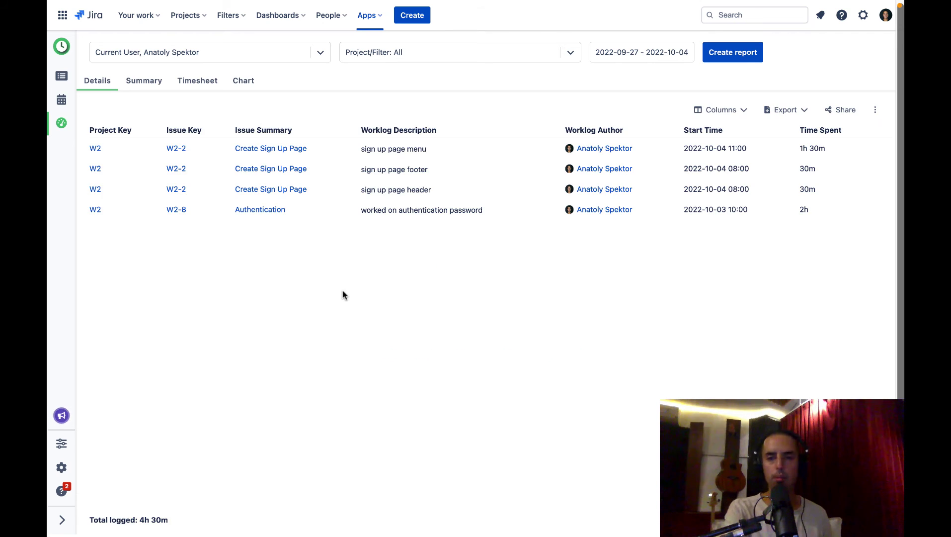
Add the Project Name and Issue Type columns to the details report, and review its export formats.
{"action": "left_click", "coordinate": [717, 112]}
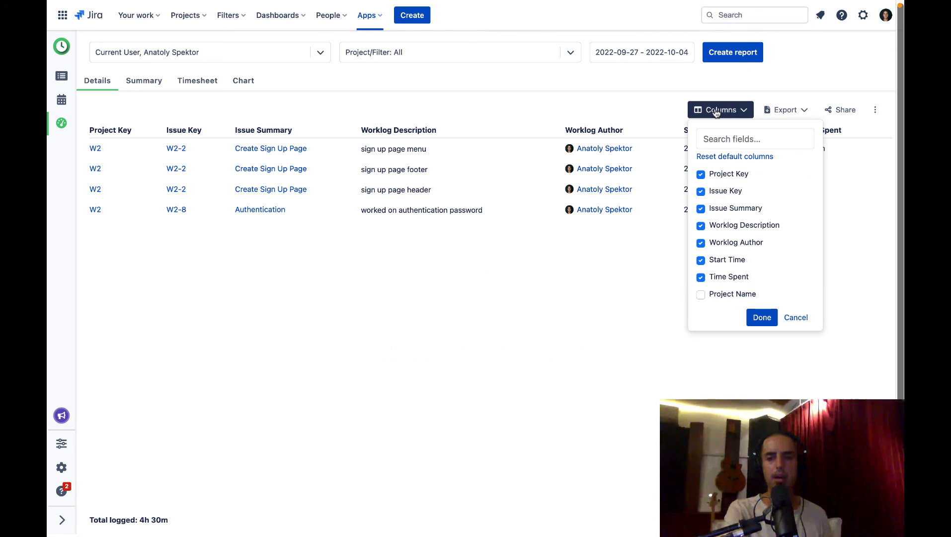
{"action": "scroll", "coordinate": [708, 211], "scroll_direction": "down", "scroll_amount": 2}
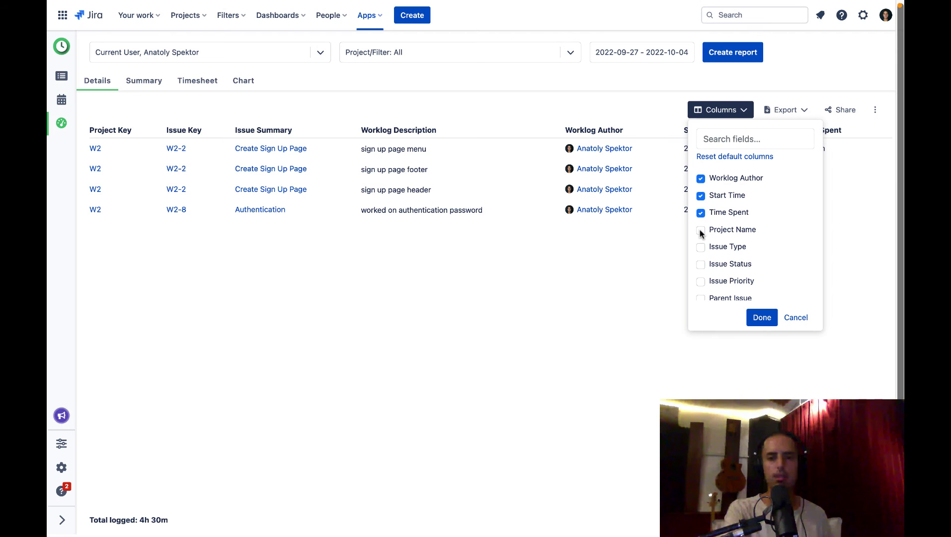
{"action": "left_click", "coordinate": [700, 231]}
{"action": "left_click", "coordinate": [702, 247]}
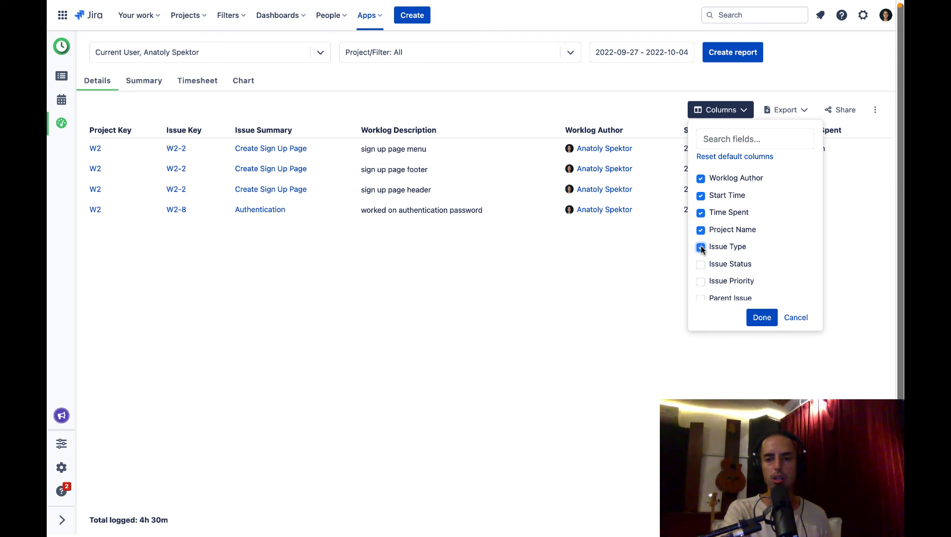
{"action": "left_click", "coordinate": [768, 321]}
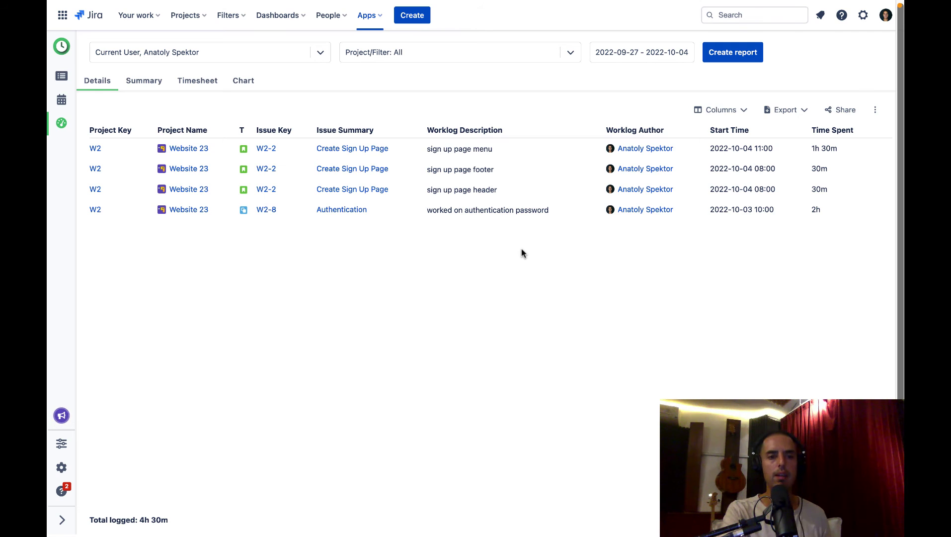
{"action": "left_click", "coordinate": [790, 112]}
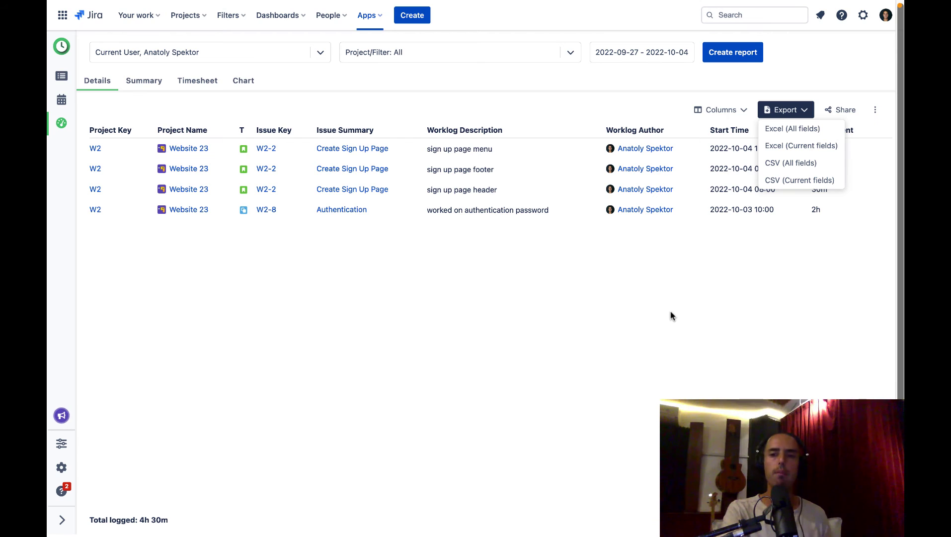
{"action": "left_click", "coordinate": [685, 305]}
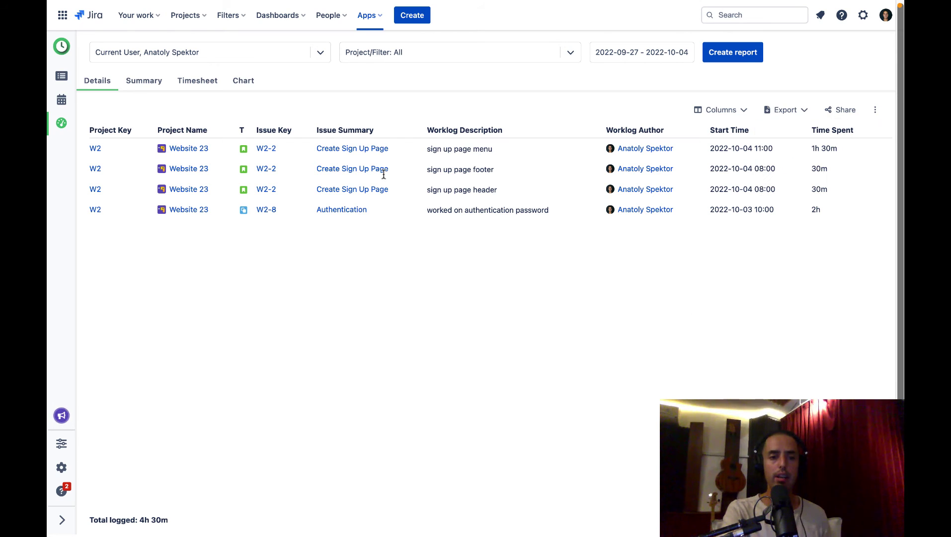
Show the summary report grouped by user, and switch its grouping to project.
{"action": "left_click", "coordinate": [139, 84]}
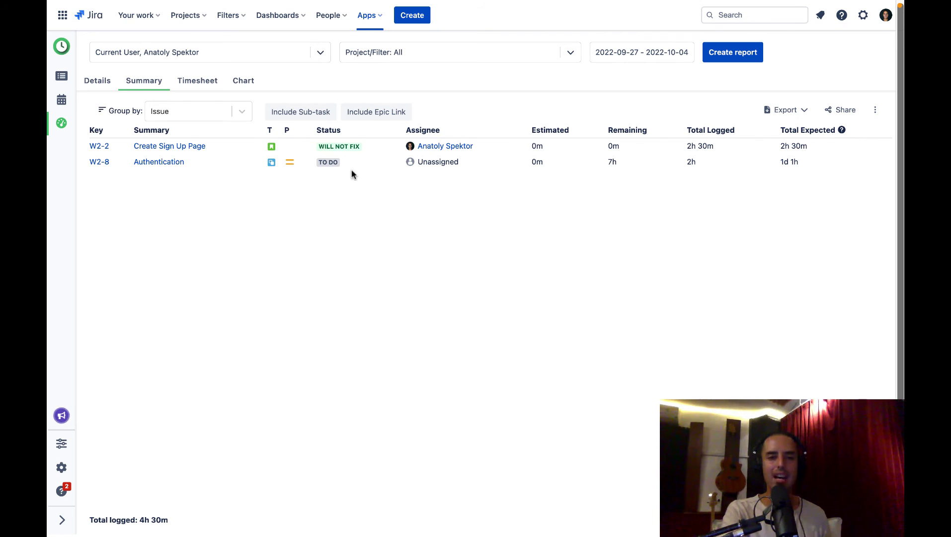
{"action": "left_click", "coordinate": [193, 112]}
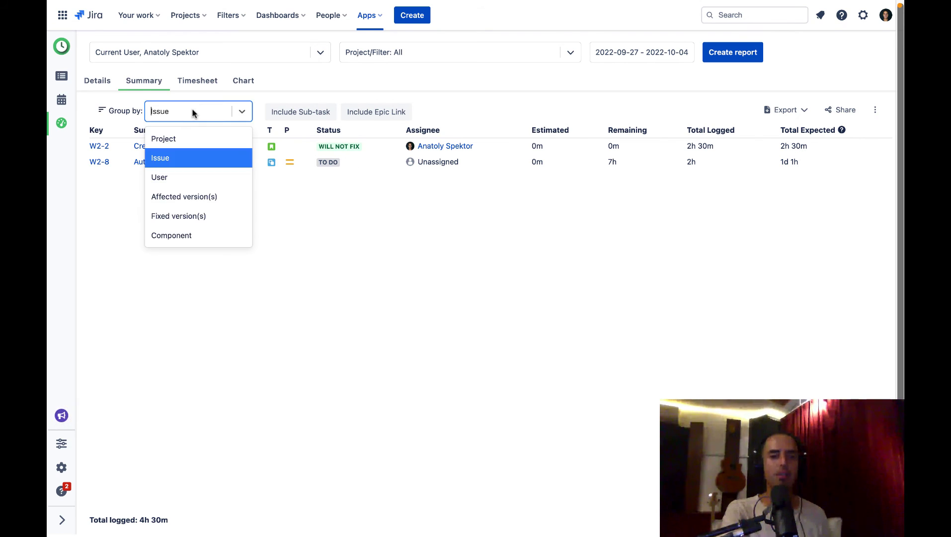
{"action": "left_click", "coordinate": [182, 179]}
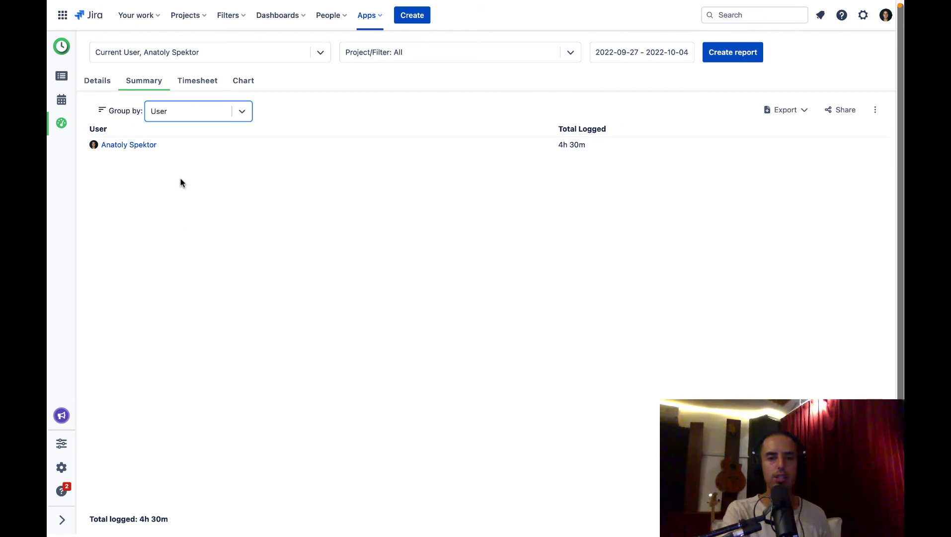
{"action": "left_click", "coordinate": [183, 110]}
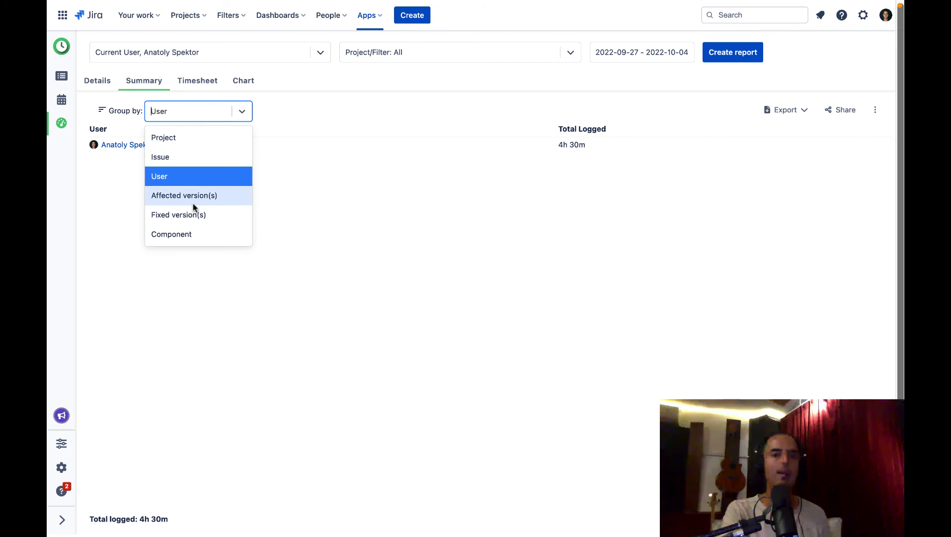
{"action": "scroll", "coordinate": [187, 192], "scroll_direction": "down", "scroll_amount": 1}
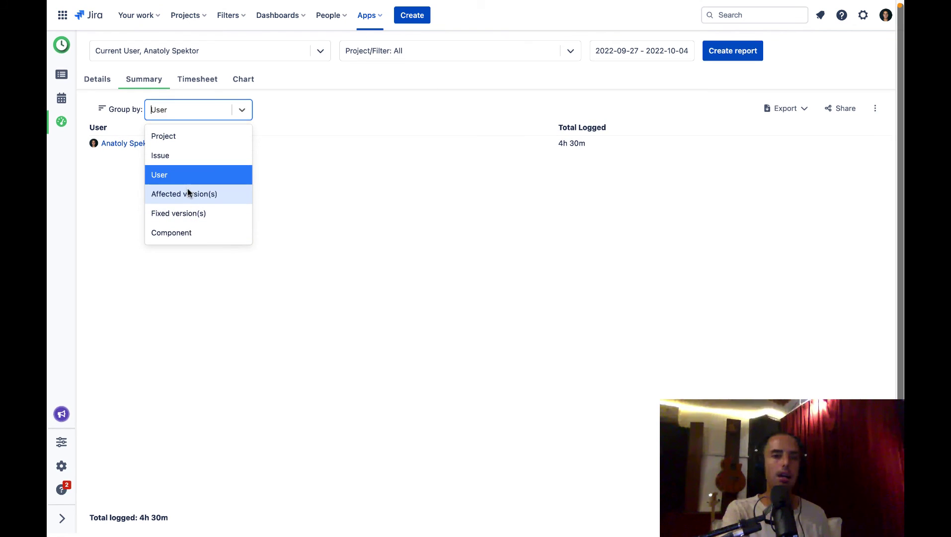
{"action": "scroll", "coordinate": [188, 192], "scroll_direction": "down", "scroll_amount": 2}
{"action": "scroll", "coordinate": [187, 179], "scroll_direction": "up", "scroll_amount": 2}
{"action": "left_click", "coordinate": [164, 139]}
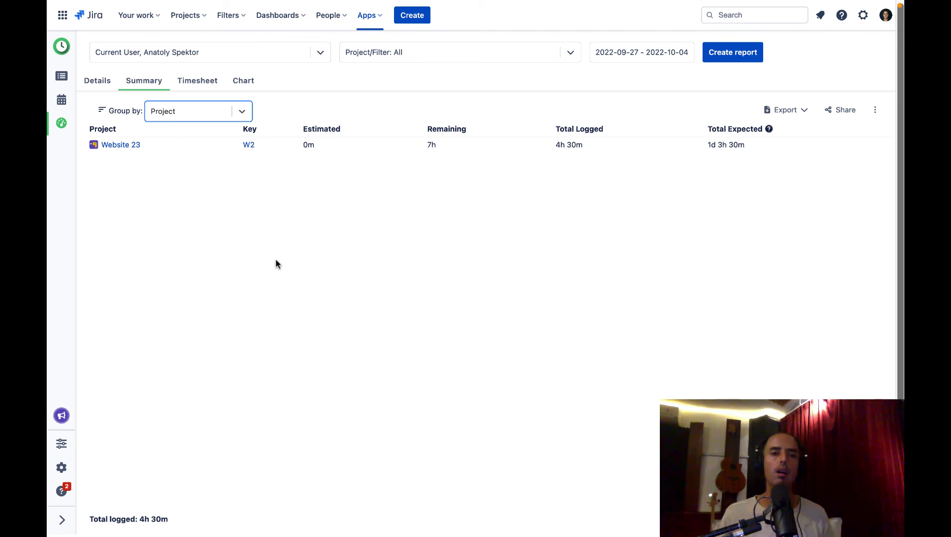
Regroup the summary report by issue and finally by user, and check its export formats.
{"action": "left_click", "coordinate": [178, 112]}
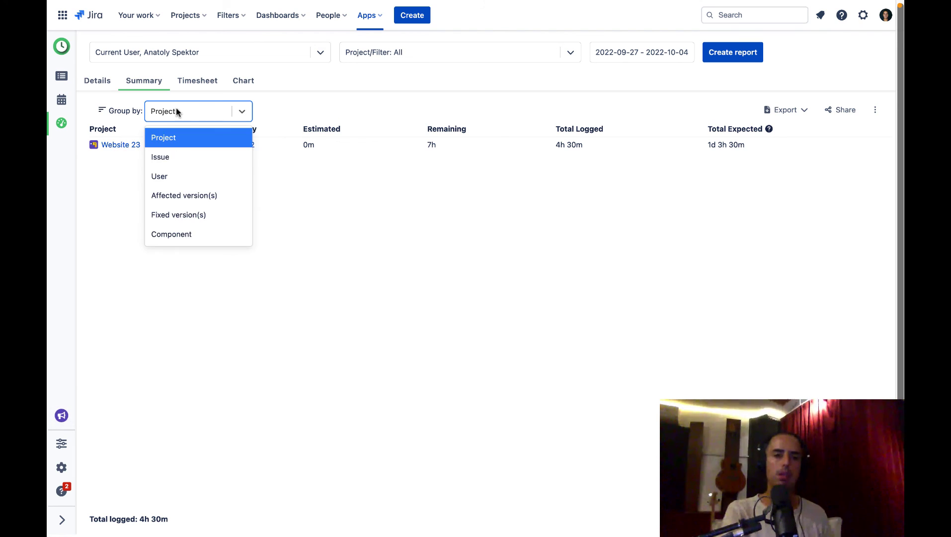
{"action": "left_click", "coordinate": [176, 158]}
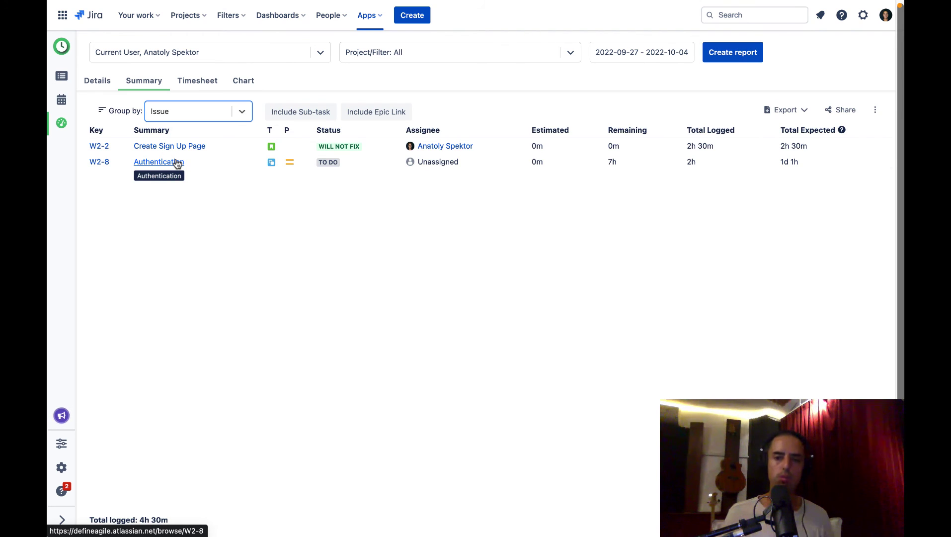
{"action": "left_click", "coordinate": [200, 110]}
{"action": "left_click", "coordinate": [179, 183]}
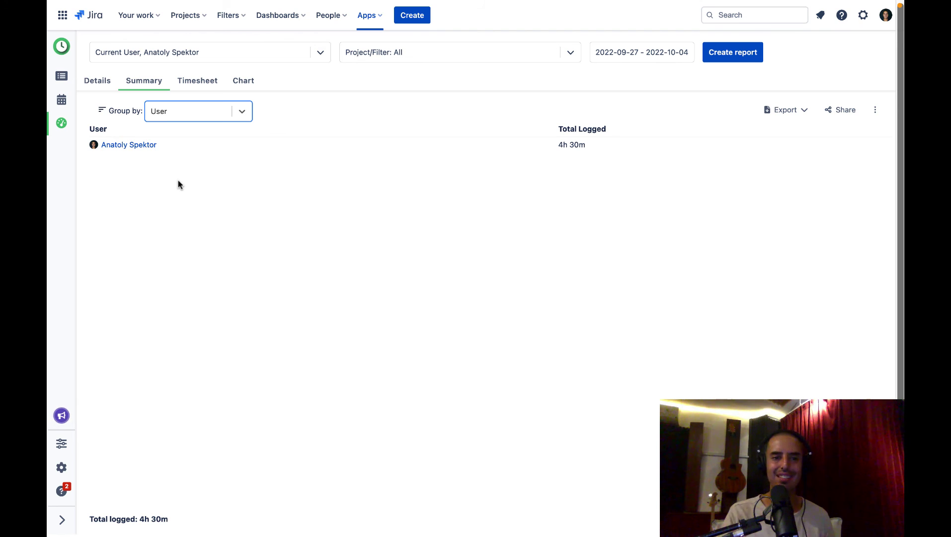
{"action": "left_click", "coordinate": [787, 111]}
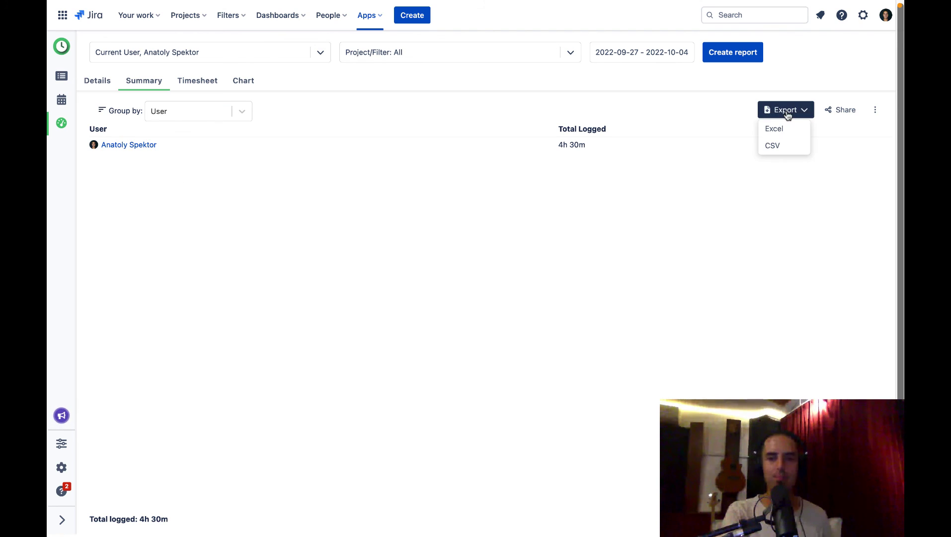
{"action": "left_click", "coordinate": [786, 110]}
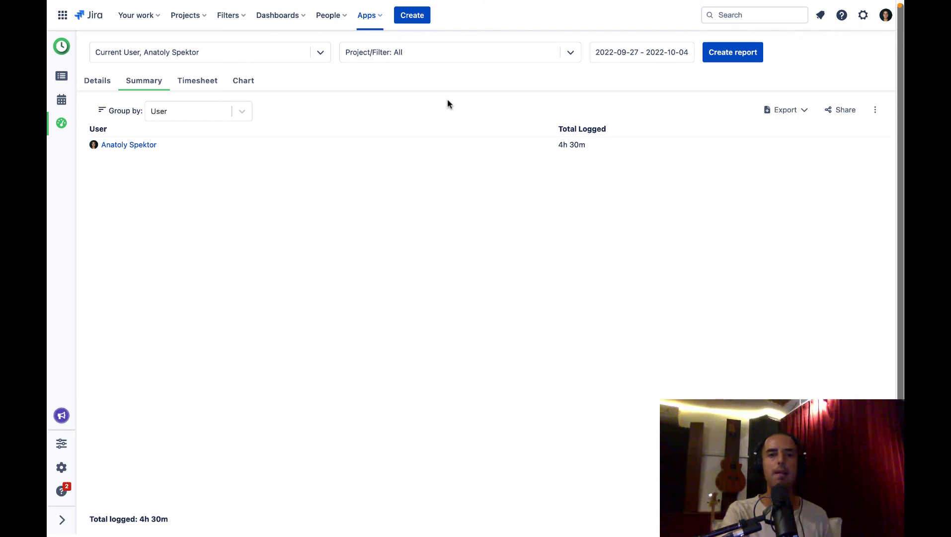
Show the timesheet report and replace its grouping with issue and user.
{"action": "left_click", "coordinate": [190, 80]}
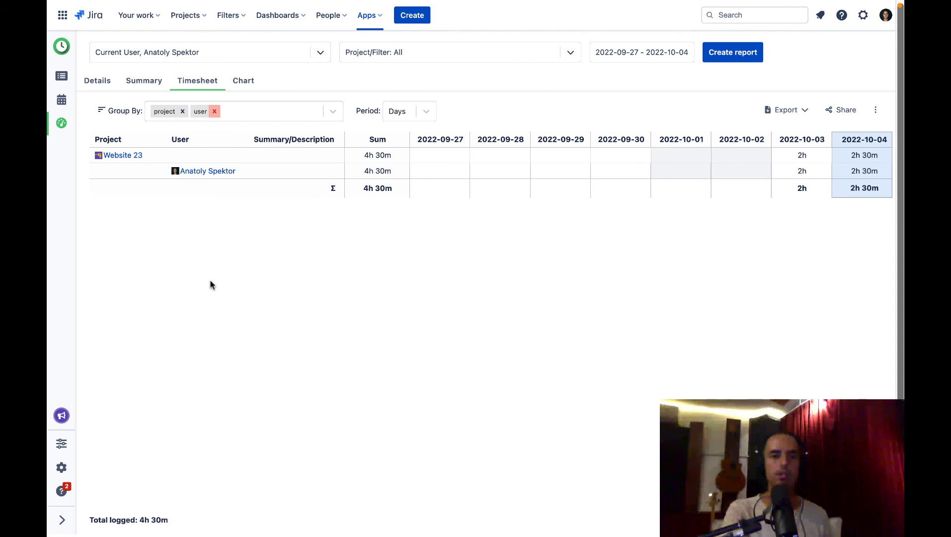
{"action": "left_click", "coordinate": [214, 110]}
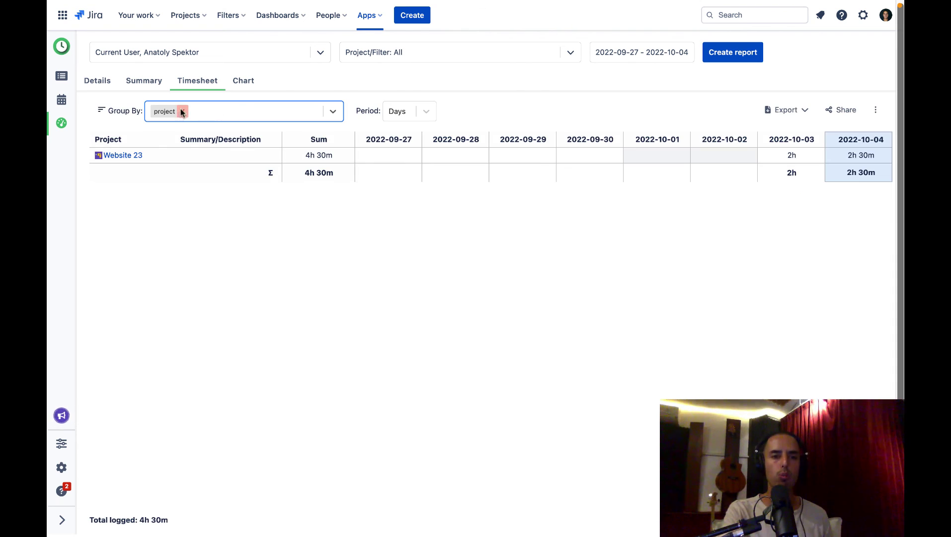
{"action": "left_click", "coordinate": [182, 111]}
{"action": "left_click", "coordinate": [193, 111]}
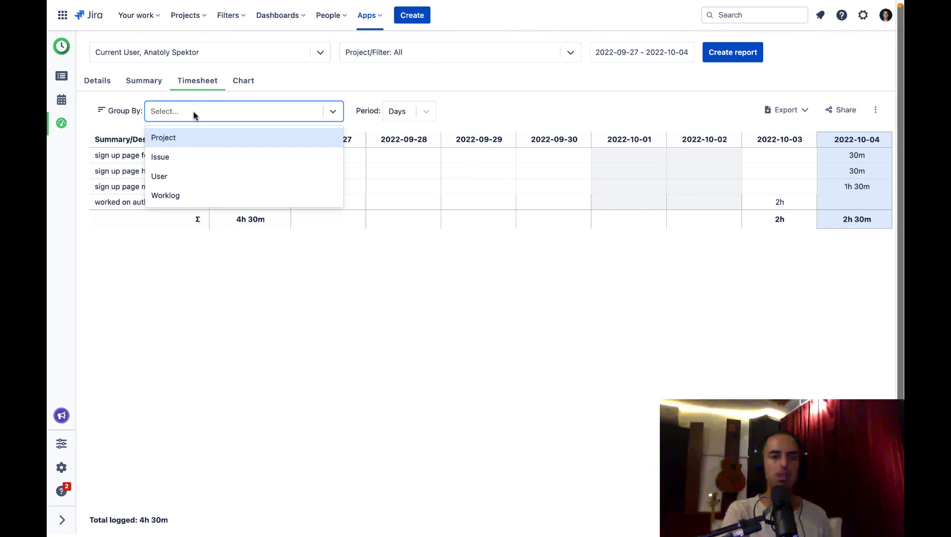
{"action": "left_click", "coordinate": [173, 158]}
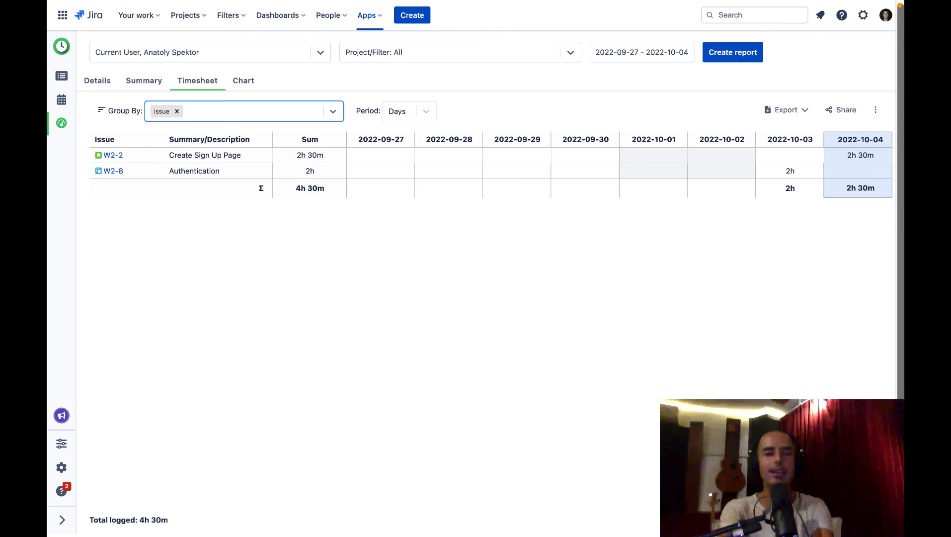
{"action": "type", "text": "user"}
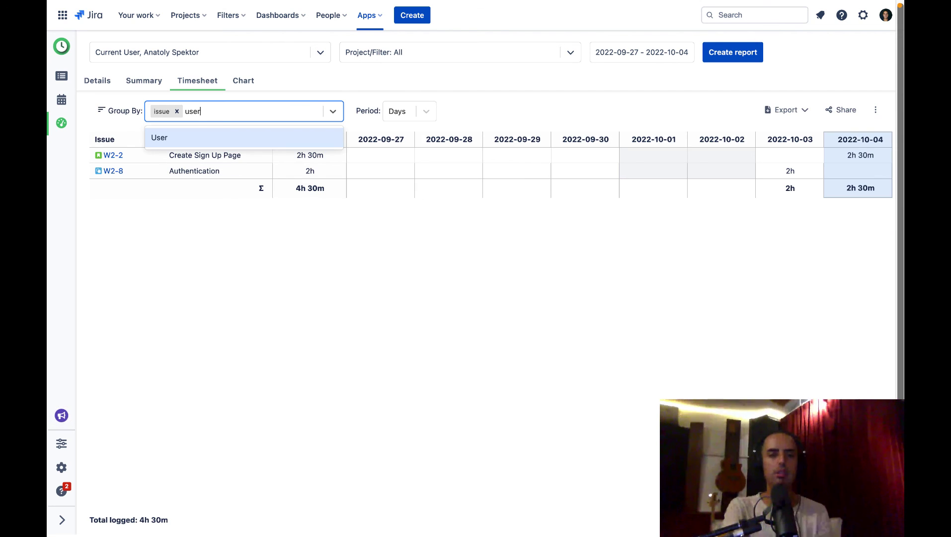
{"action": "left_click", "coordinate": [203, 134]}
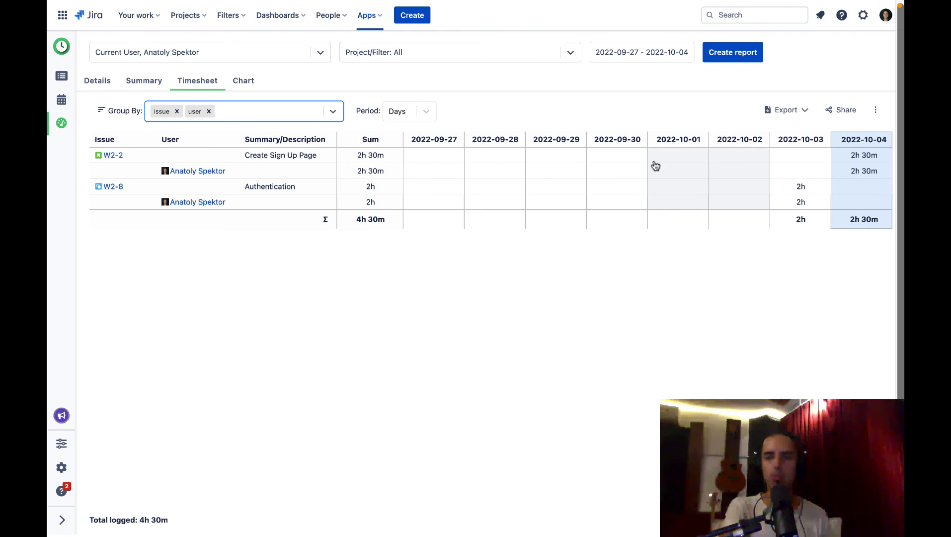
Review the timesheet's export formats and time format options, and close them without changes.
{"action": "left_click", "coordinate": [785, 113]}
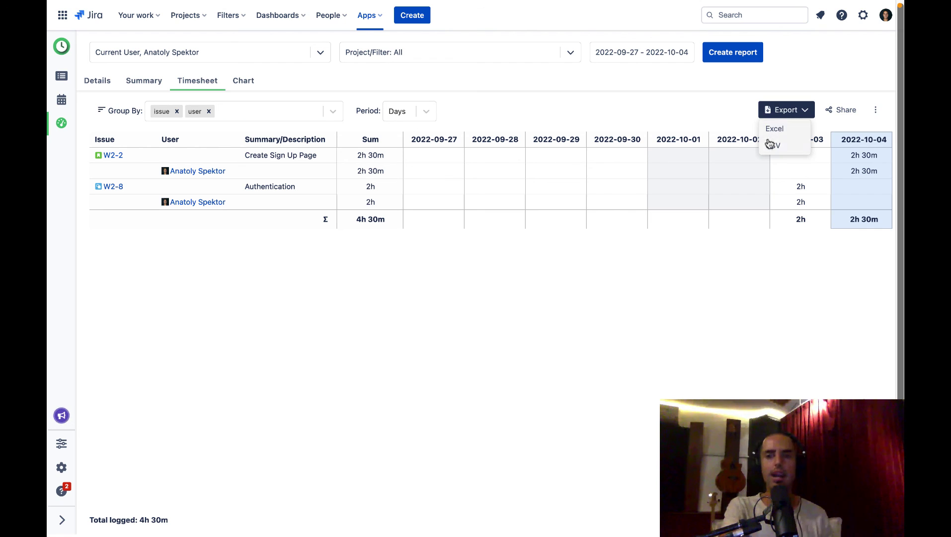
{"action": "left_click", "coordinate": [768, 247]}
{"action": "left_click", "coordinate": [876, 110]}
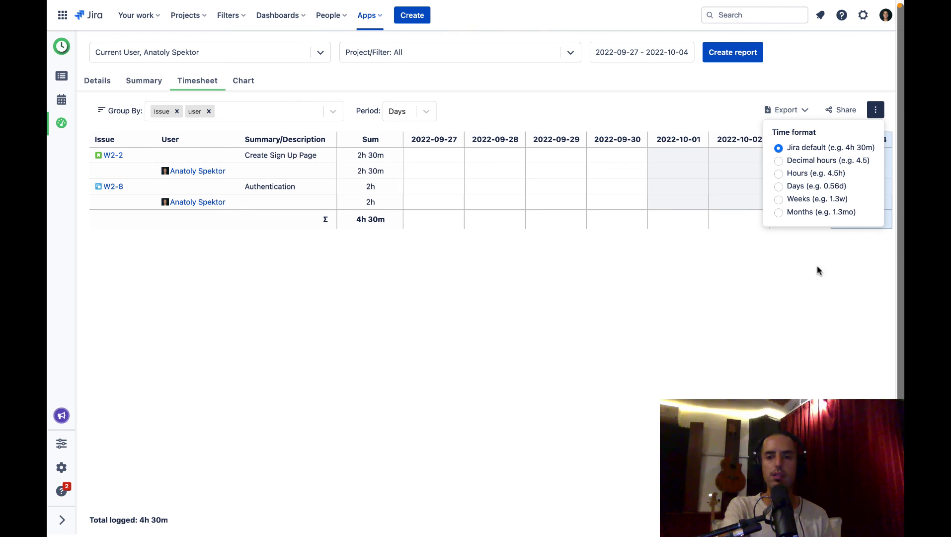
{"action": "left_click", "coordinate": [876, 111]}
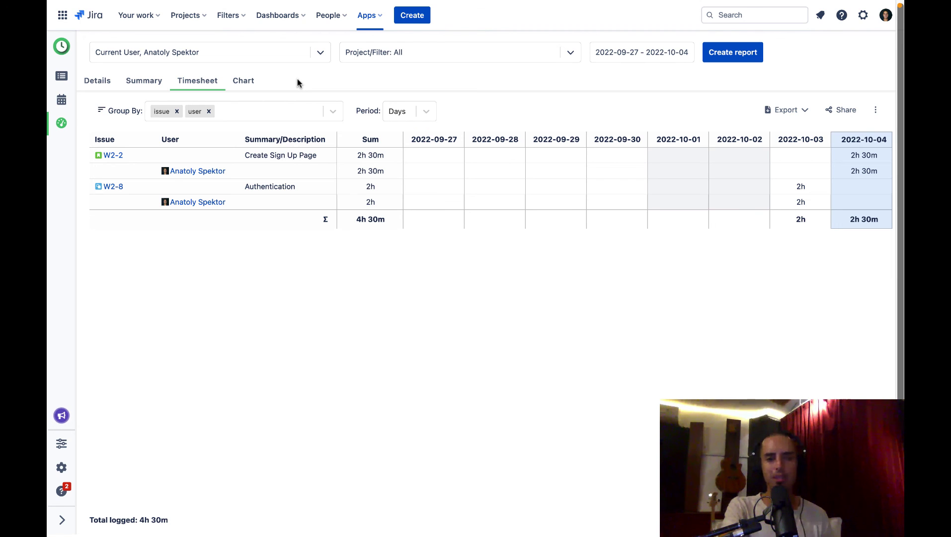
Show the chart report of the logged time and switch its display from pie chart to bar chart.
{"action": "left_click", "coordinate": [244, 81]}
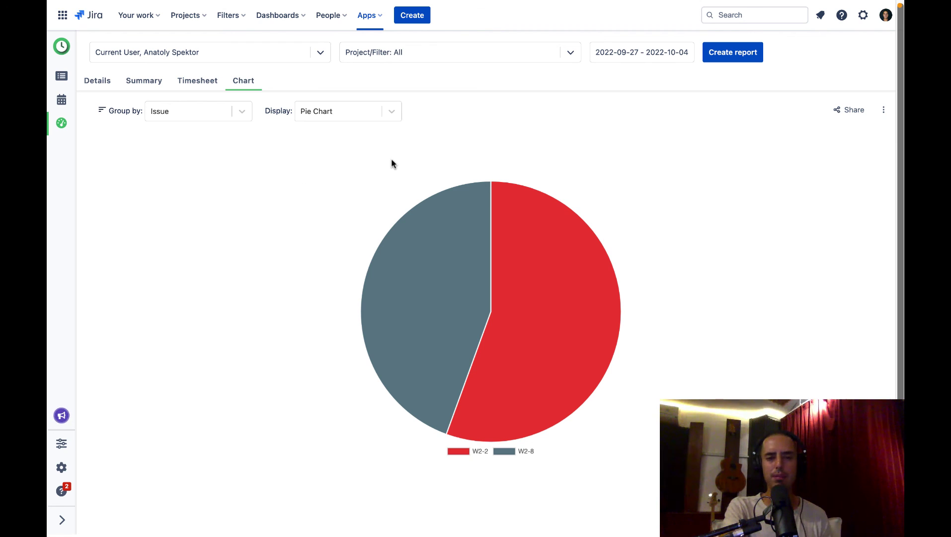
{"action": "left_click", "coordinate": [389, 112]}
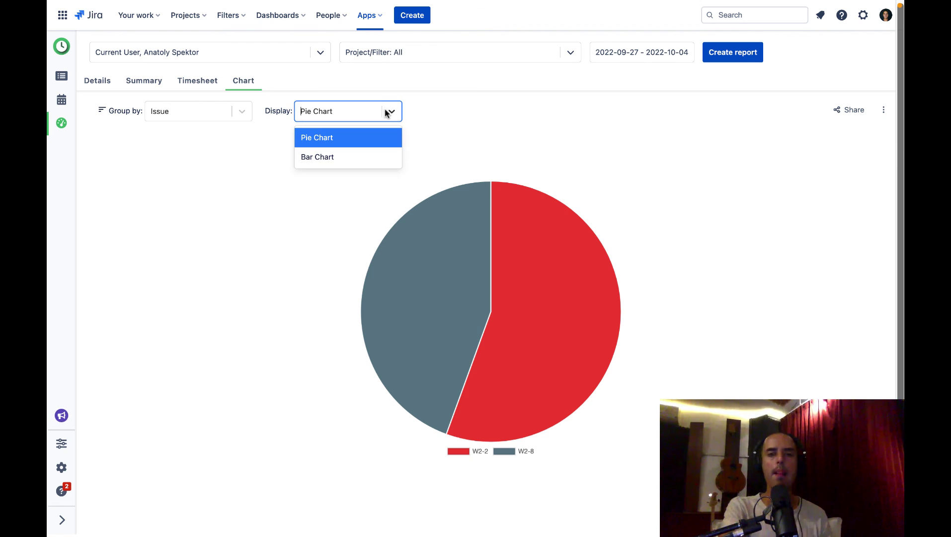
{"action": "left_click", "coordinate": [369, 153]}
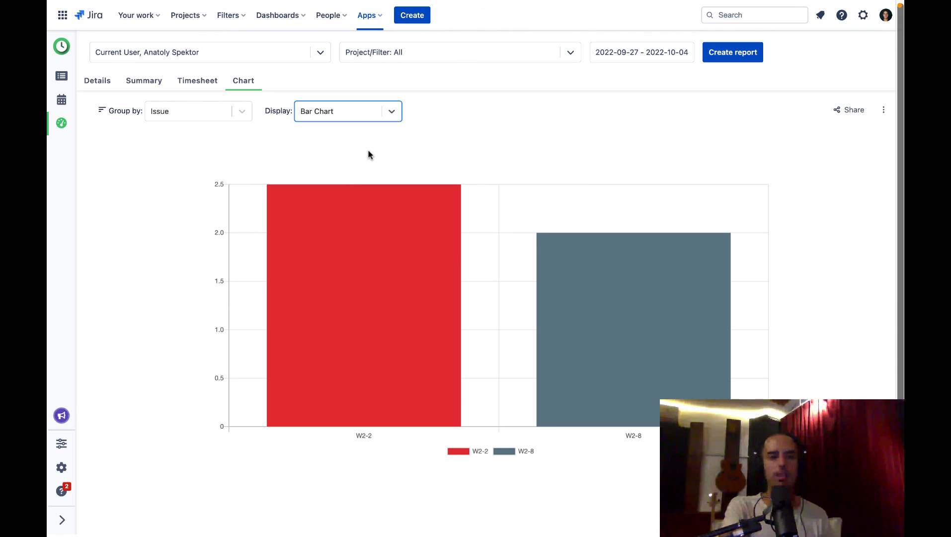
Regroup the bar chart by project and back to issue, and examine the logged time of each issue's bar.
{"action": "left_click", "coordinate": [233, 113]}
{"action": "left_click", "coordinate": [195, 141]}
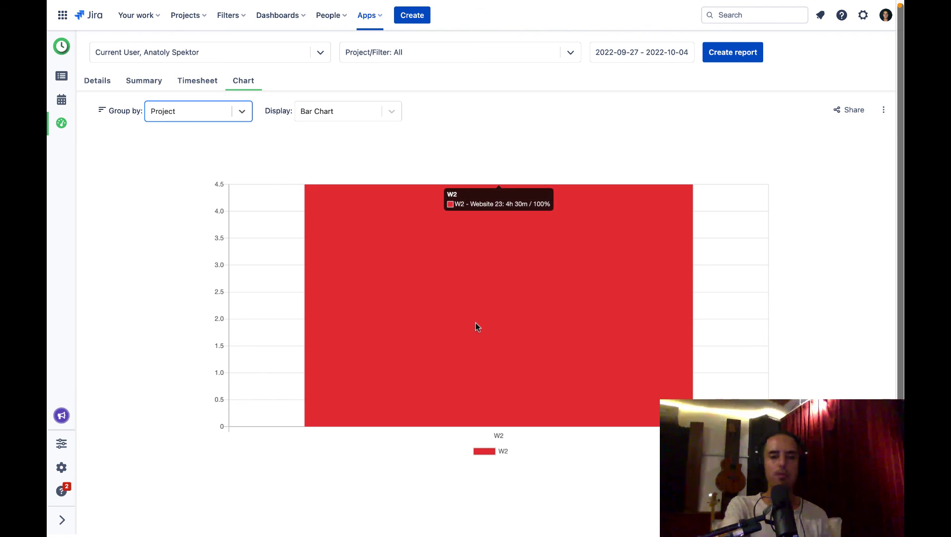
{"action": "left_click", "coordinate": [241, 114]}
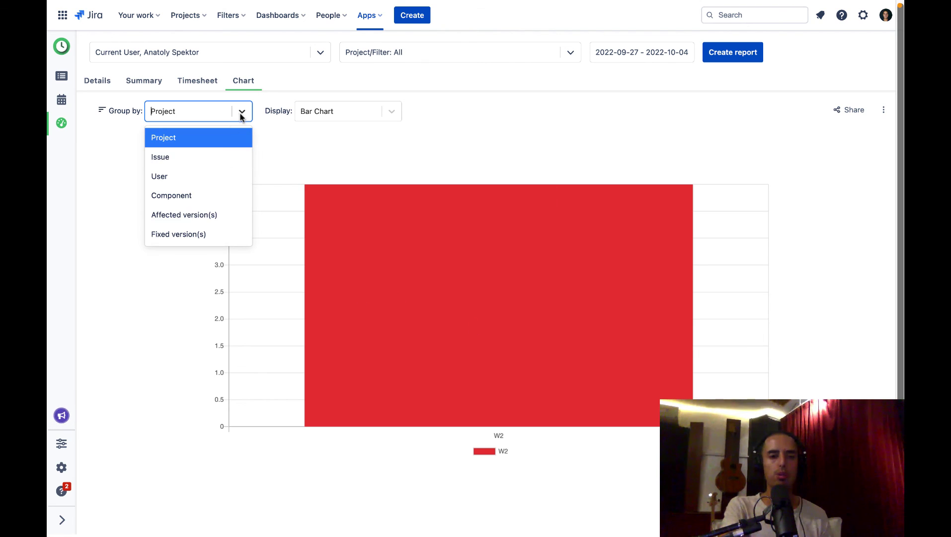
{"action": "left_click", "coordinate": [214, 165]}
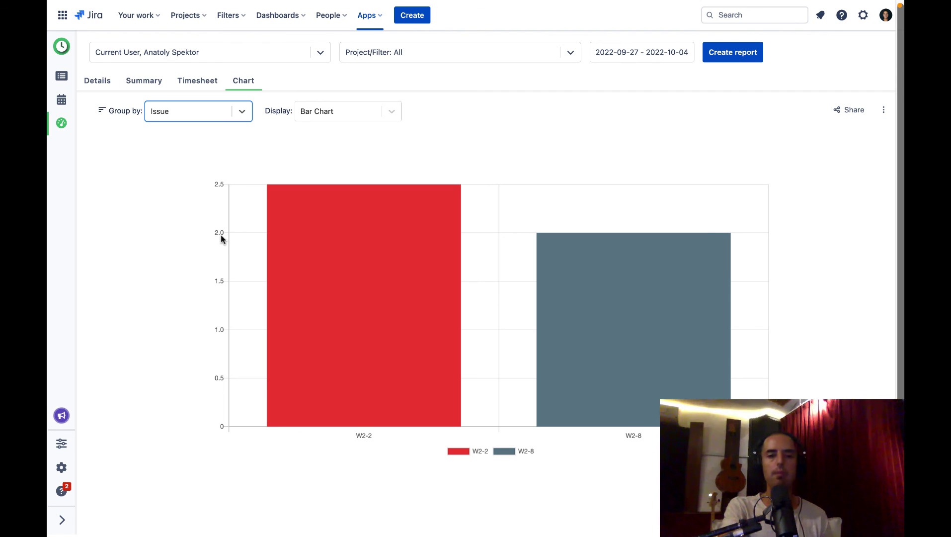
{"action": "mouse_move", "coordinate": [299, 279]}
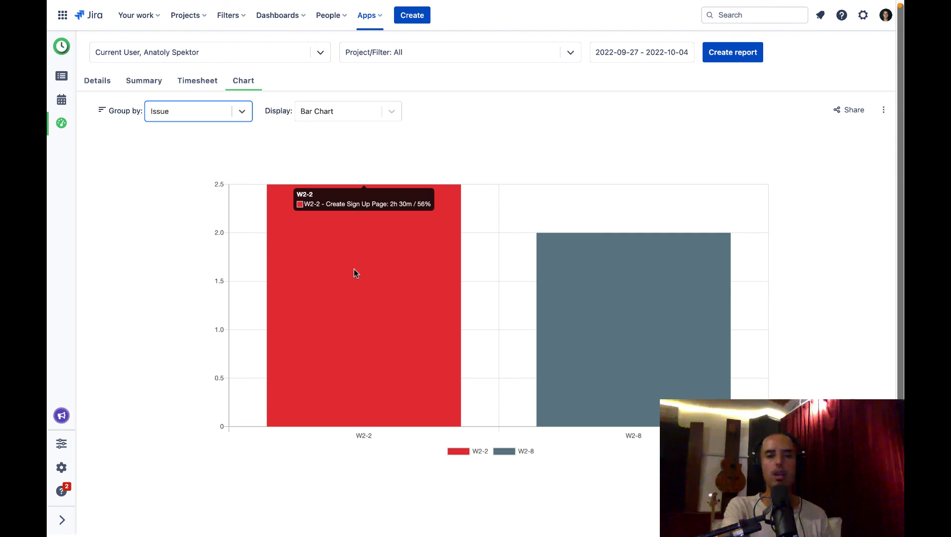
{"action": "mouse_move", "coordinate": [507, 255]}
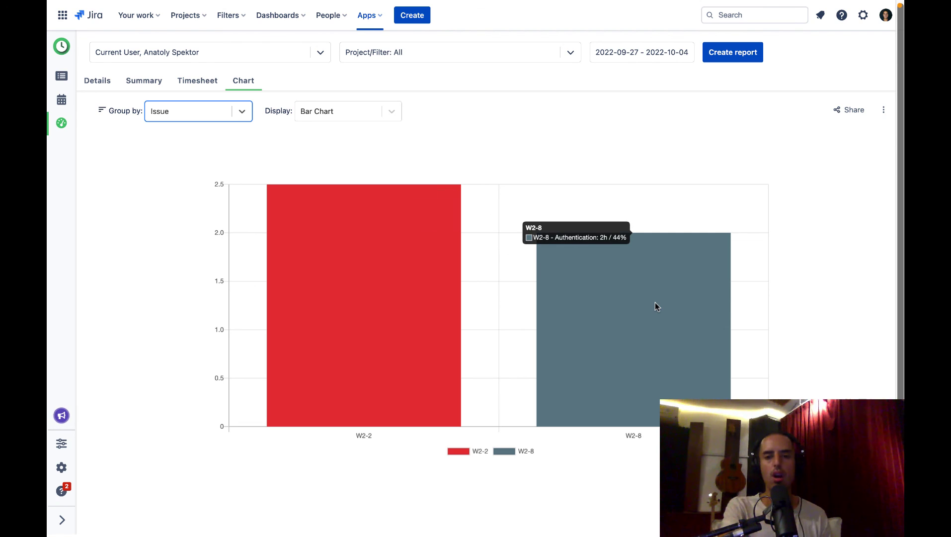